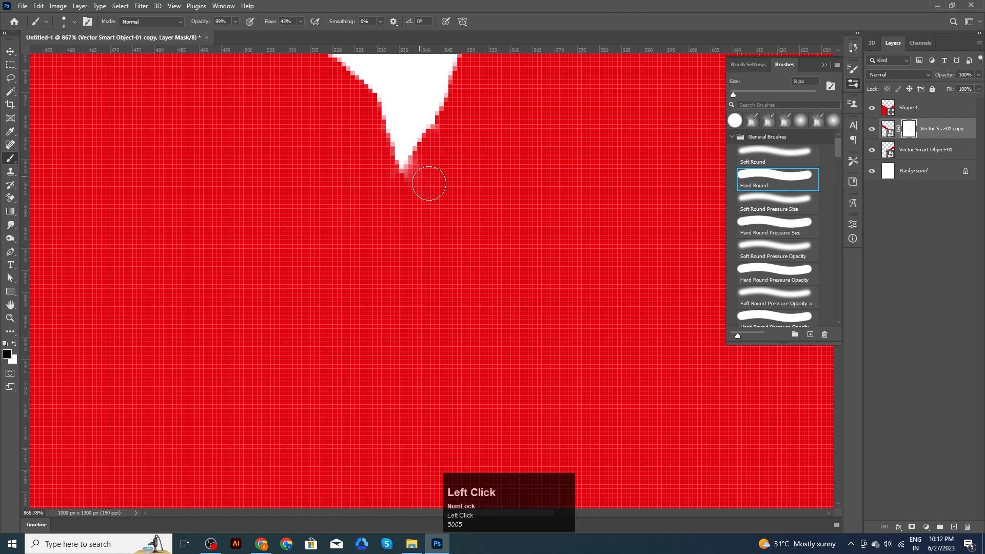
alt+scroll(495, 256, down, 10)
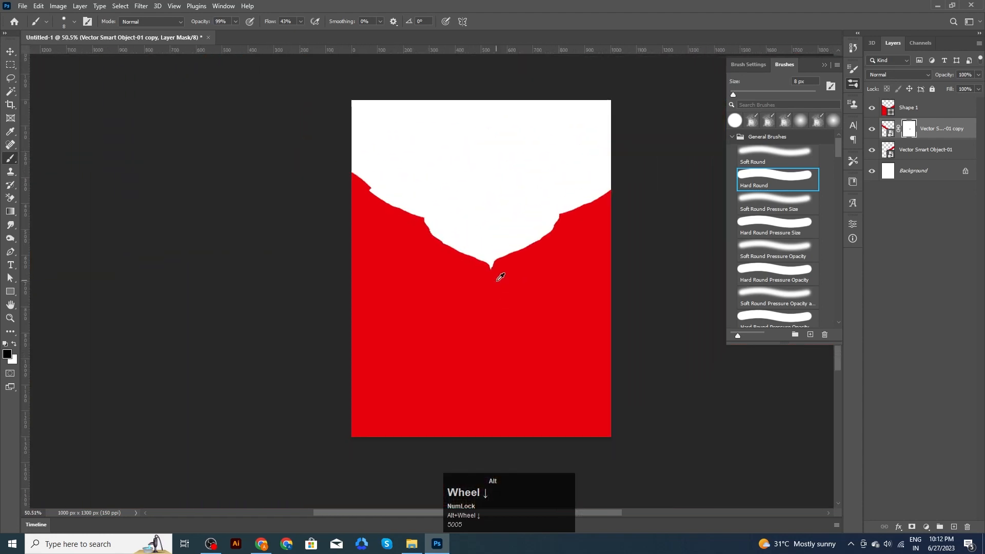
click(10, 52)
click(615, 316)
key(space)
drag(624, 319, 504, 276)
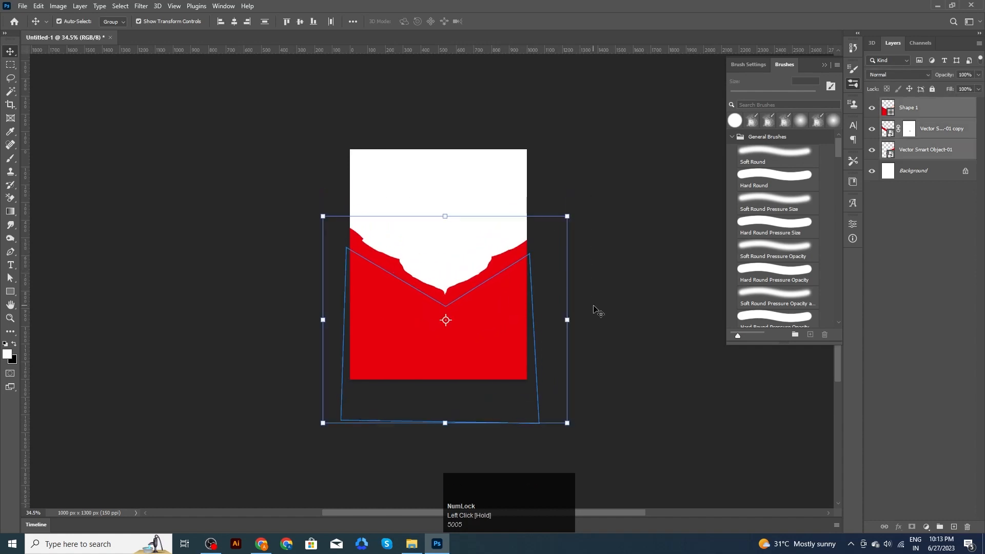
click(606, 317)
key(space)
drag(605, 325, 572, 370)
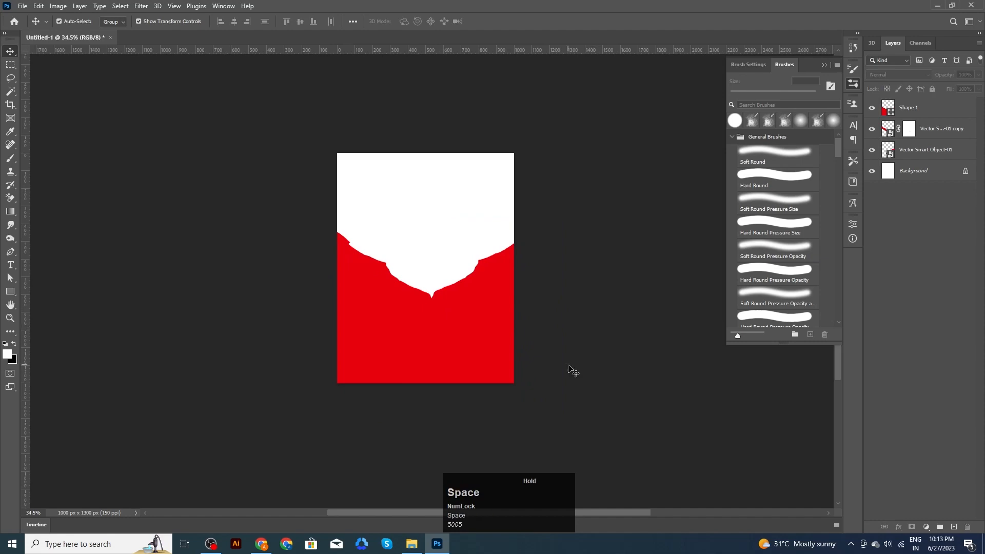
Place 20171130_lax_stadium_01.jpg into the poster, scaled to about 138% and aligned with the bottom of the canvas
click(412, 543)
drag(340, 84, 477, 277)
drag(495, 228, 523, 213)
drag(488, 265, 491, 322)
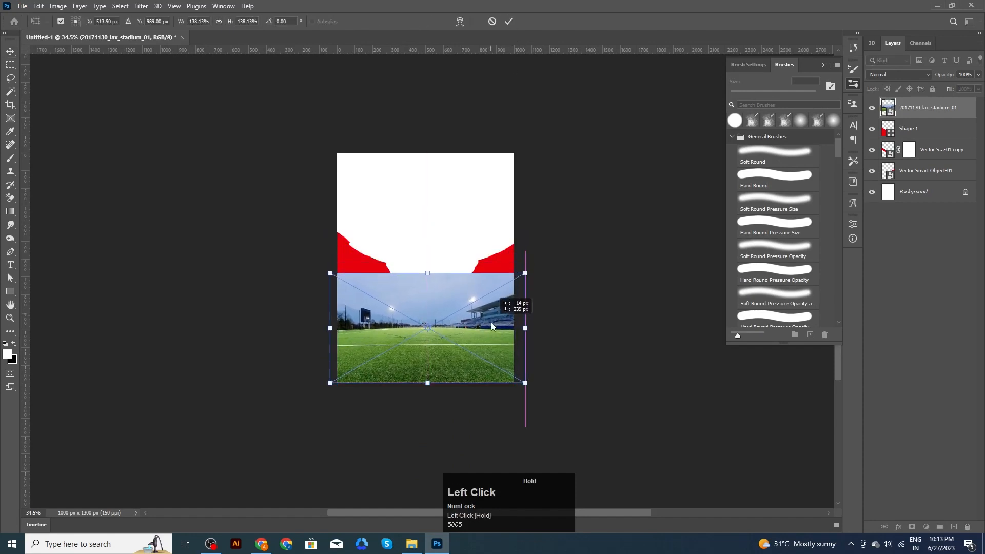
click(508, 21)
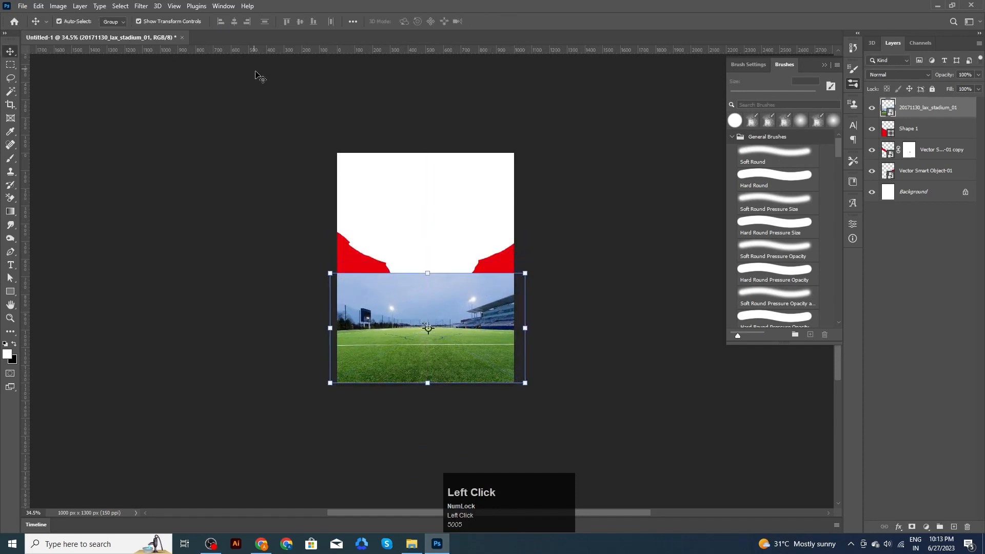
Apply the Filter Gallery's Ink Outlines to the stadium with stroke length 4, dark intensity 20 and light intensity 10
click(140, 6)
click(489, 106)
scroll(606, 295, down, 5)
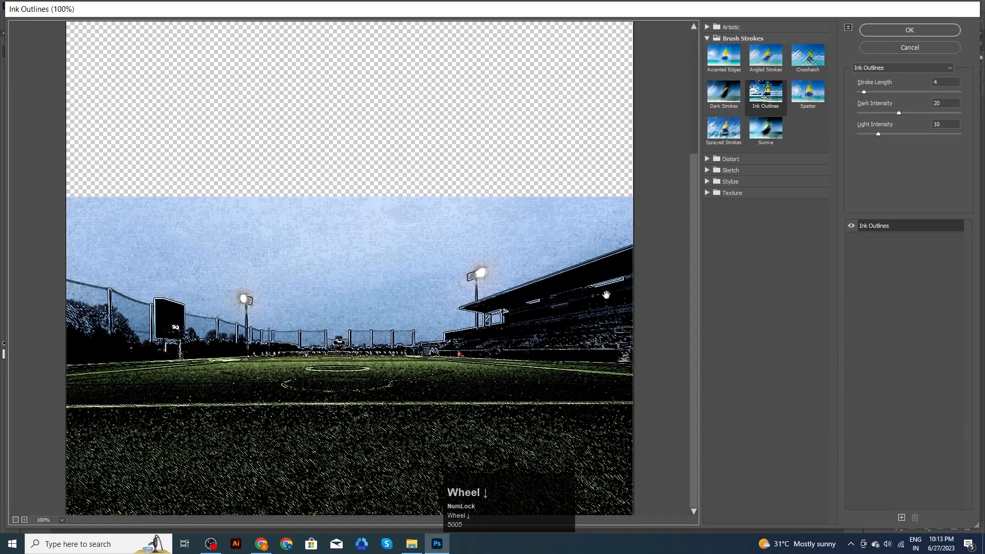
alt+scroll(606, 295, down, 1)
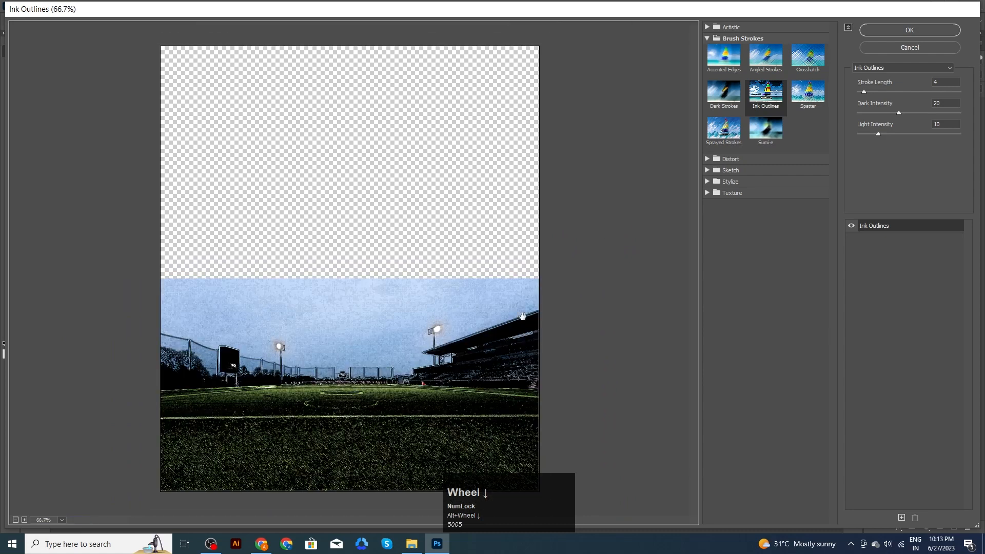
click(908, 29)
Set the stadium layer's blend mode to Luminosity and its opacity to 49%
scroll(477, 344, up, 2)
click(466, 337)
click(910, 79)
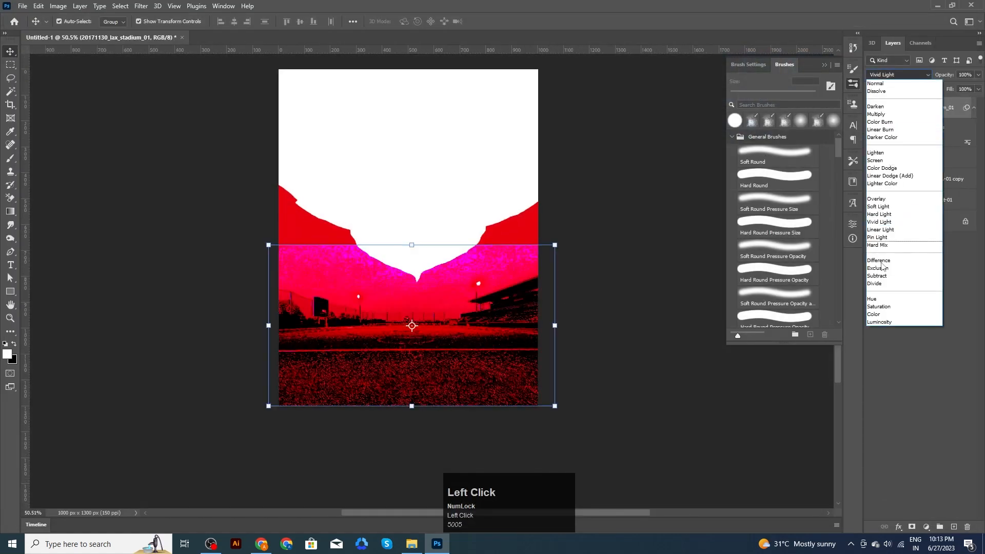
click(888, 327)
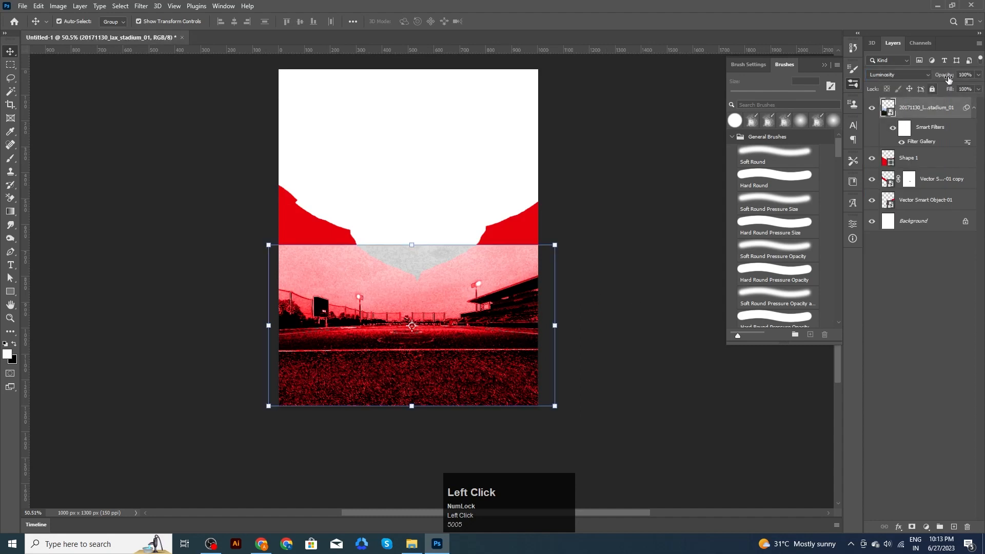
drag(932, 79, 922, 83)
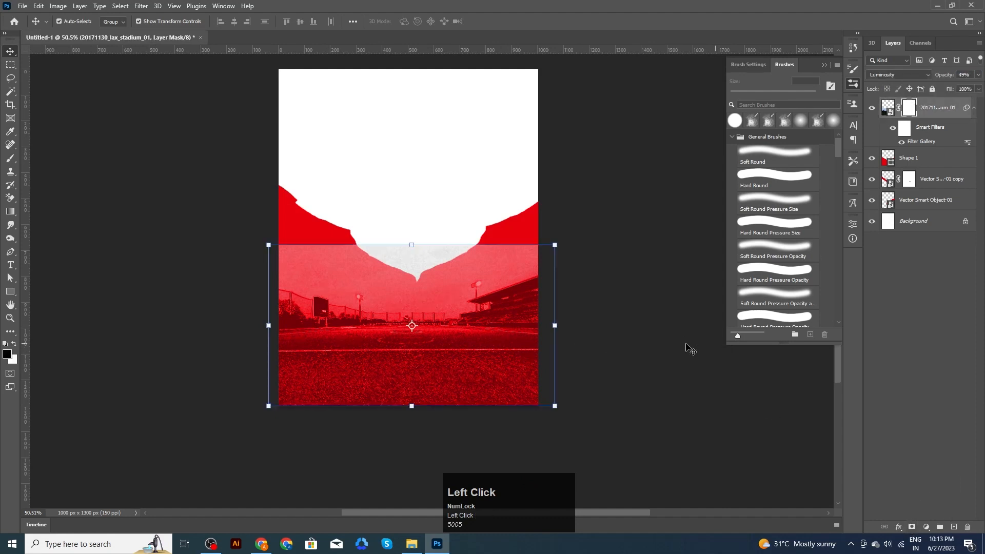
Add a layer mask to the stadium and paint out its hard upper edge with a black splatter brush of about 426 px
key(b)
click(755, 120)
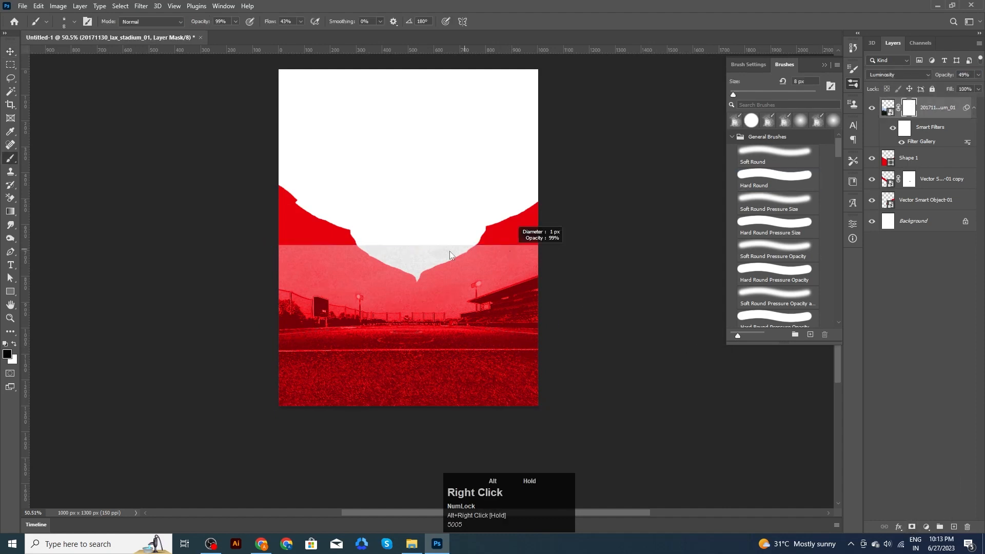
scroll(505, 261, up, 5)
click(506, 253)
alt+right_click(549, 246)
click(550, 223)
mouse_move(545, 211)
mouse_down()
mouse_move(504, 250)
mouse_move(490, 242)
mouse_move(395, 249)
mouse_move(302, 220)
mouse_move(250, 236)
mouse_move(422, 227)
mouse_up()
alt+right_click(437, 225)
click(487, 207)
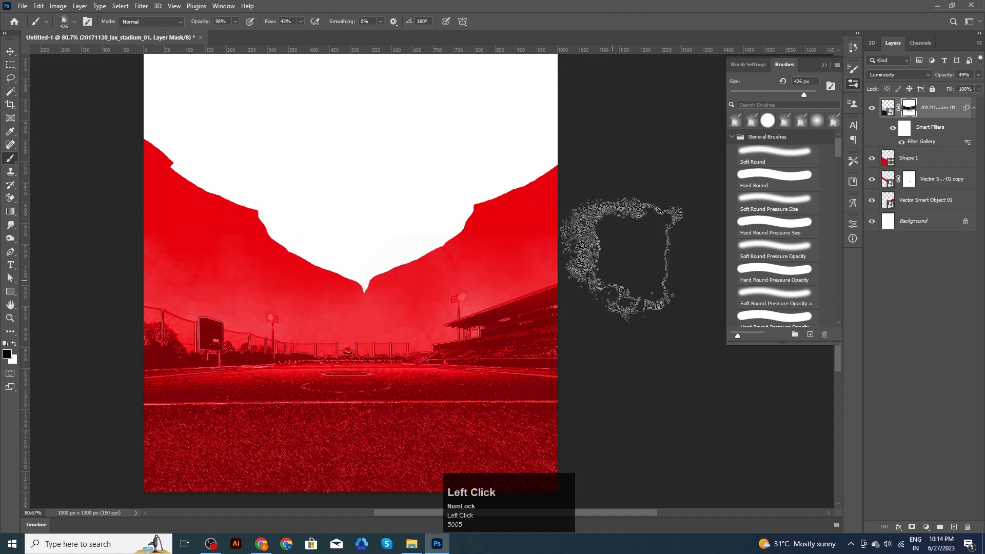
scroll(423, 269, down, 2)
click(471, 241)
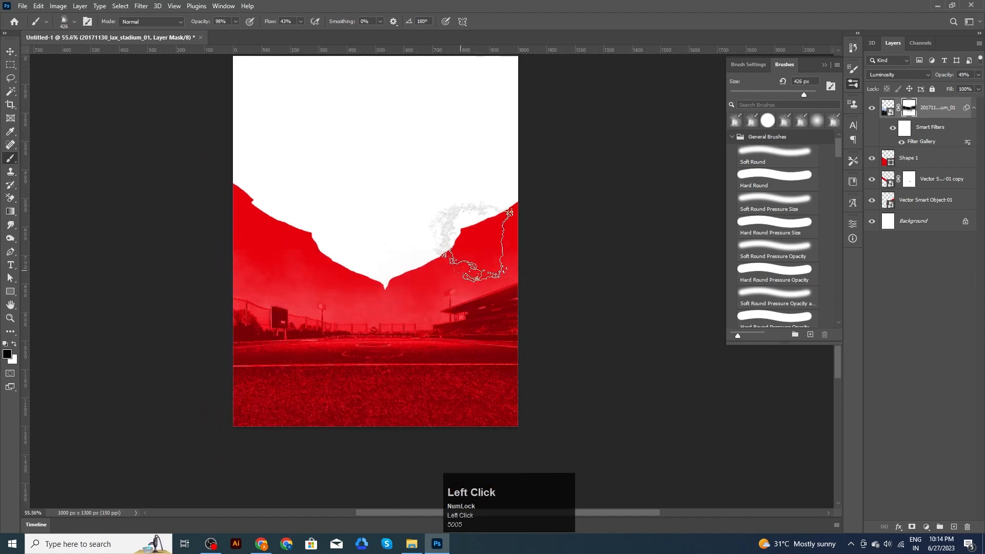
click(10, 51)
click(287, 206)
Place 1.png into the poster, scaled to about 138% and lowered so the player's legs run off the bottom of the canvas
scroll(537, 235, down, 2)
click(574, 230)
drag(575, 191, 579, 211)
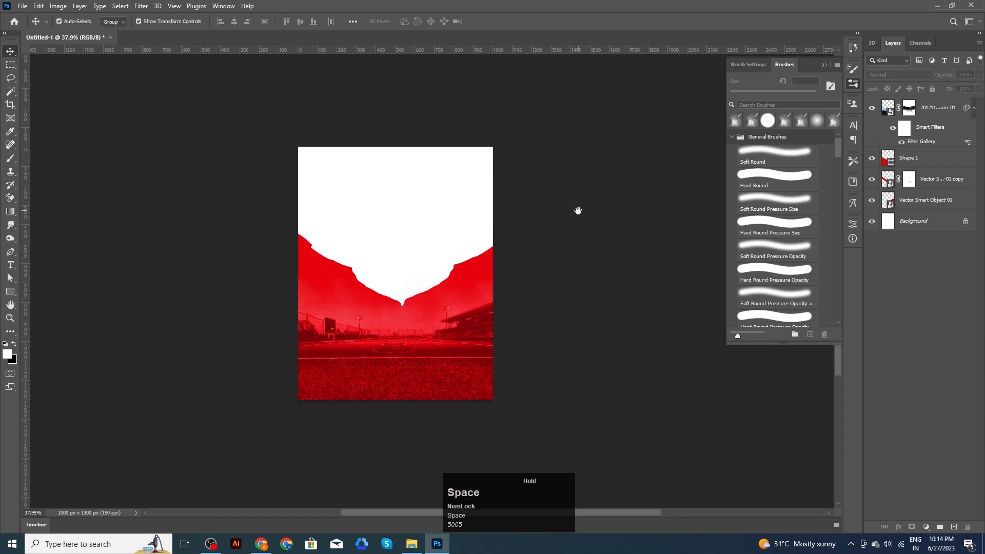
click(411, 545)
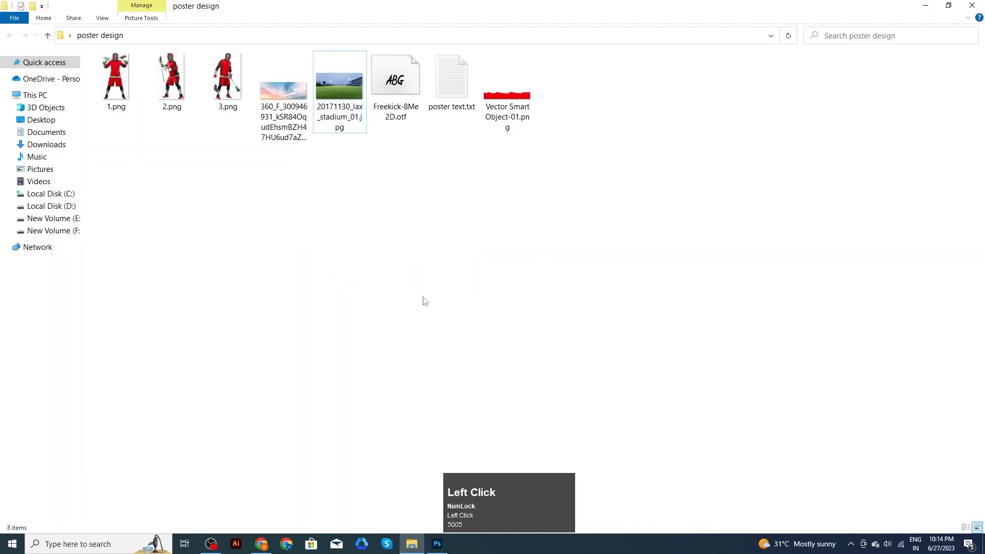
click(119, 94)
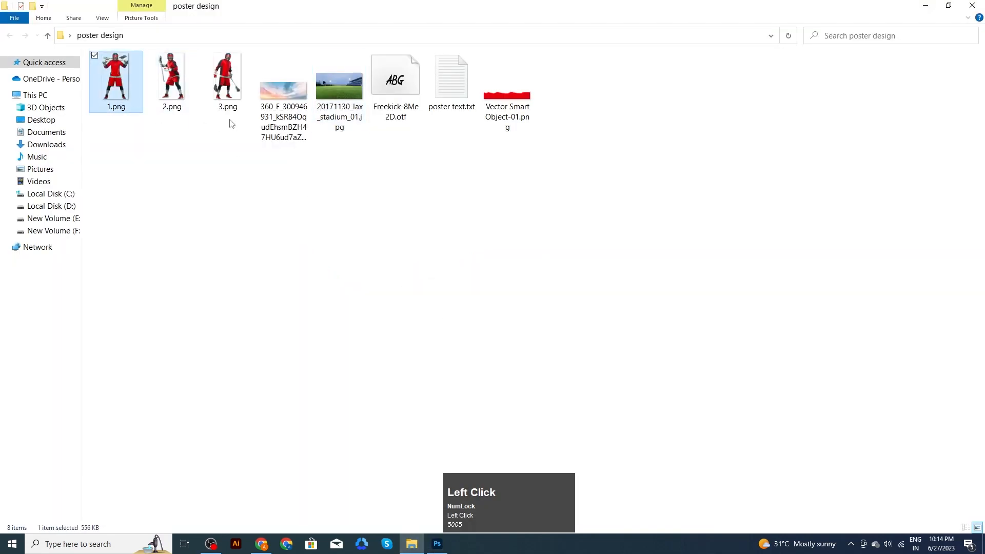
drag(123, 100, 417, 321)
drag(400, 267, 400, 273)
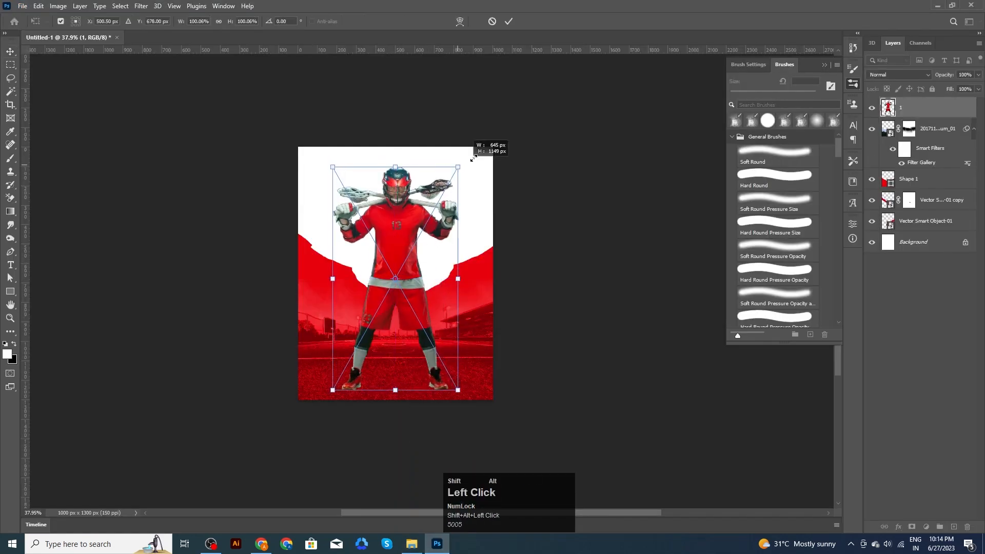
drag(458, 166, 488, 126)
drag(422, 195, 425, 249)
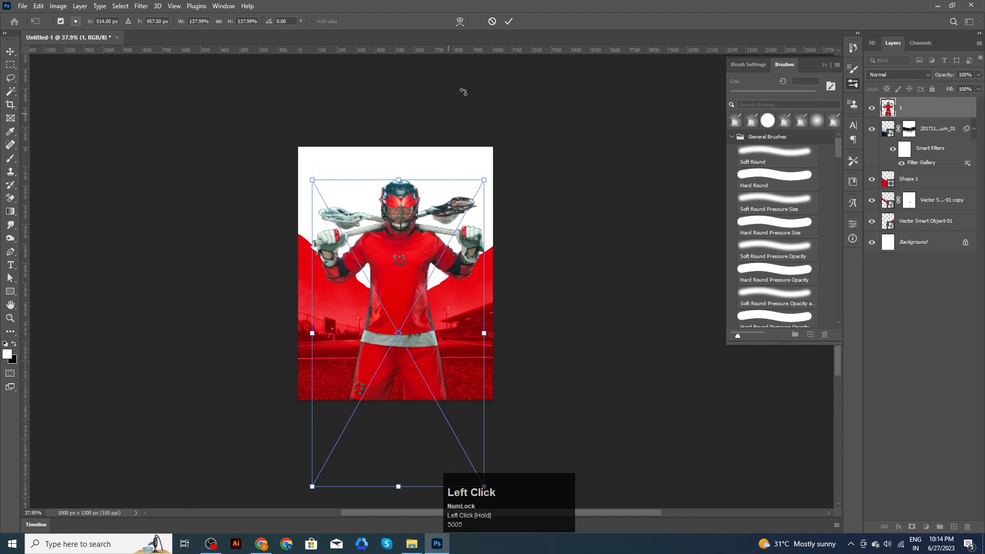
click(509, 21)
Nudge the player slightly down and duplicate its layer to just above the Background layer
scroll(360, 260, up, 2)
click(360, 258)
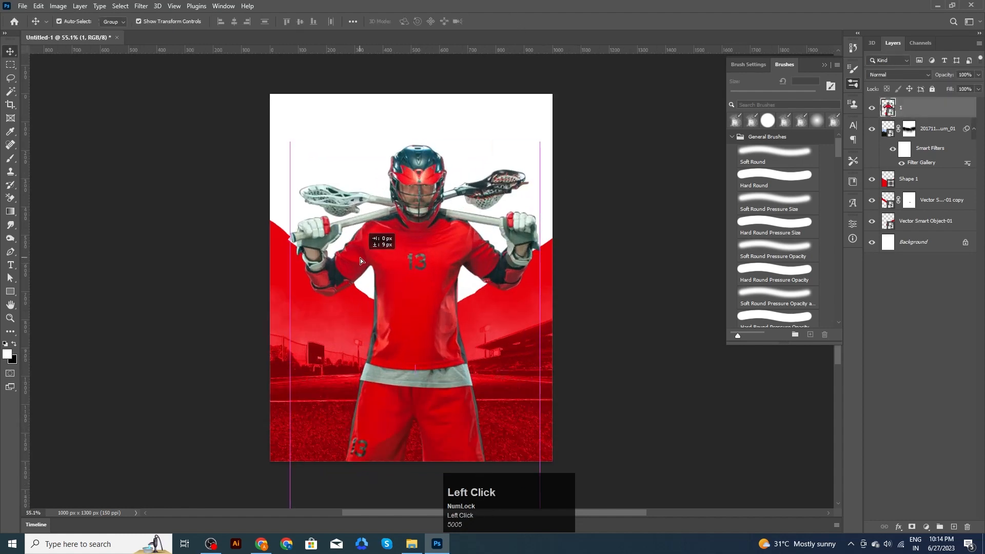
click(610, 272)
click(434, 270)
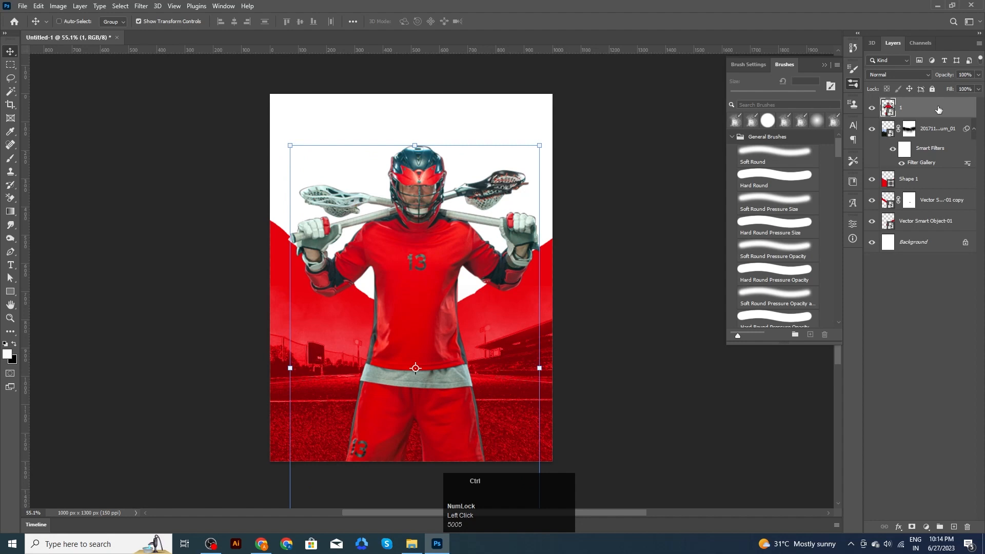
drag(939, 110, 925, 252)
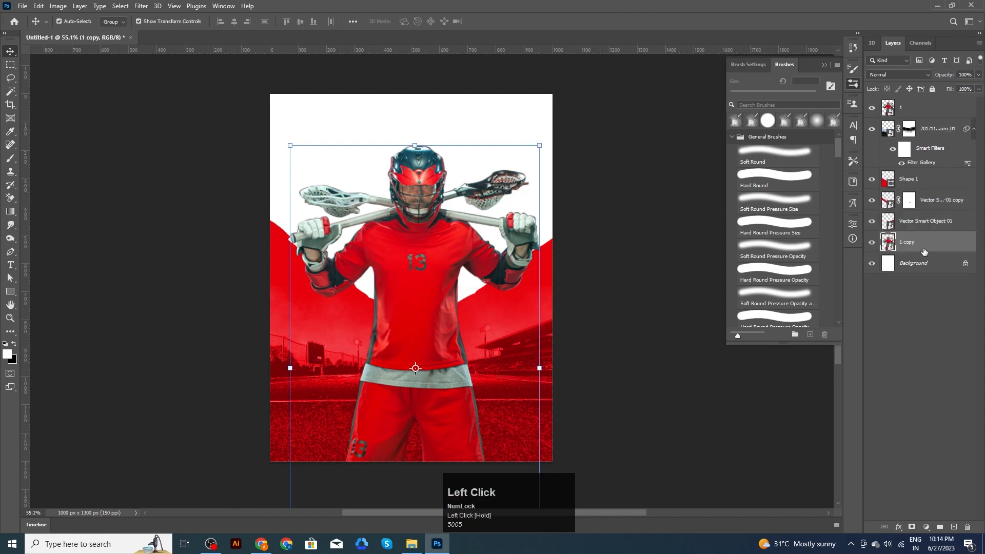
Mask the upper player layer and paint out its lower body below the torn edge with a black 426 px Hard Round brush
click(922, 112)
click(913, 527)
scroll(519, 388, down, 3)
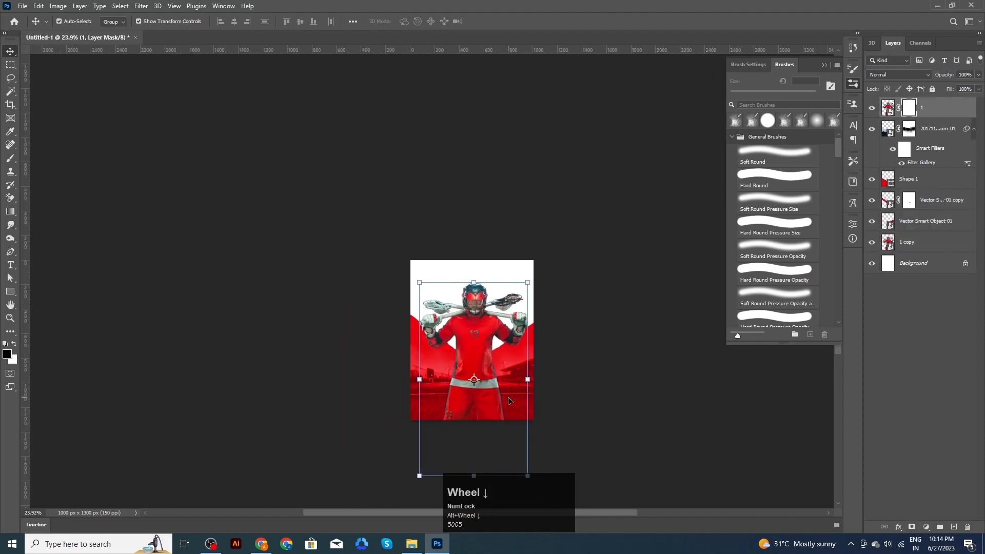
key(b)
click(775, 177)
scroll(506, 392, up, 3)
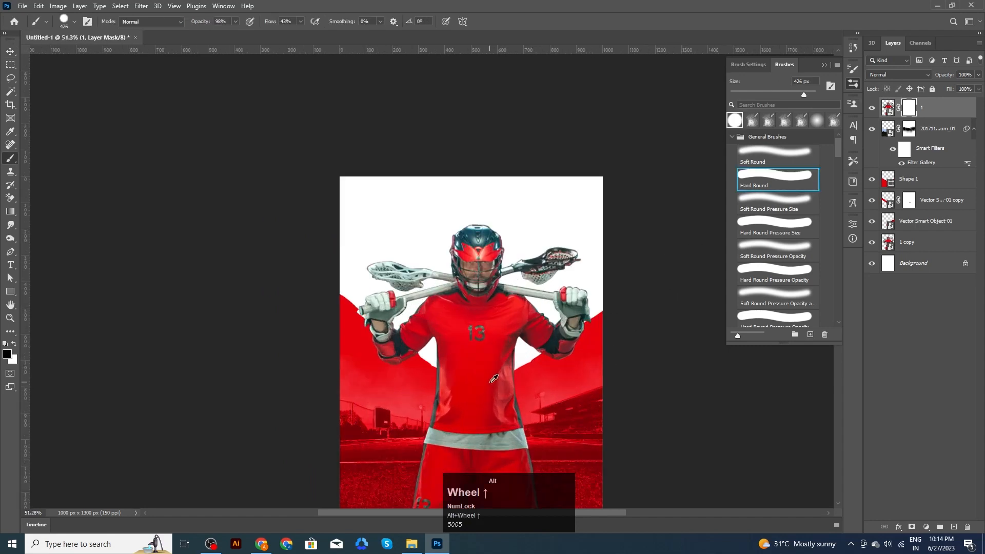
click(542, 282)
mouse_move(506, 327)
mouse_down()
mouse_move(495, 271)
mouse_move(515, 284)
mouse_move(549, 261)
mouse_move(560, 351)
mouse_move(538, 371)
mouse_move(475, 364)
mouse_move(490, 340)
mouse_move(488, 257)
mouse_up()
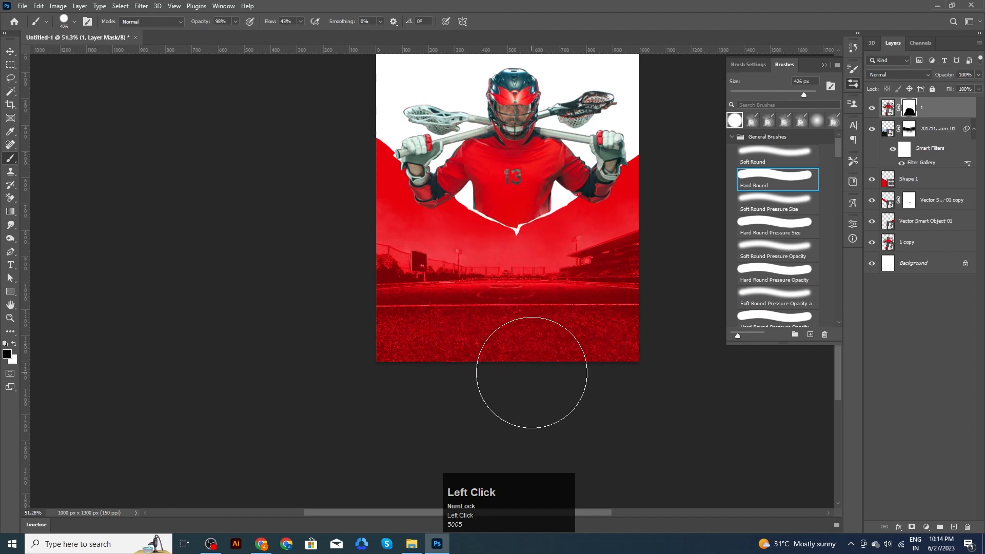
click(11, 52)
click(65, 131)
Place the cloudy sky image into the poster, scaled to about 450% and aligned with the top of the canvas
drag(755, 210, 649, 261)
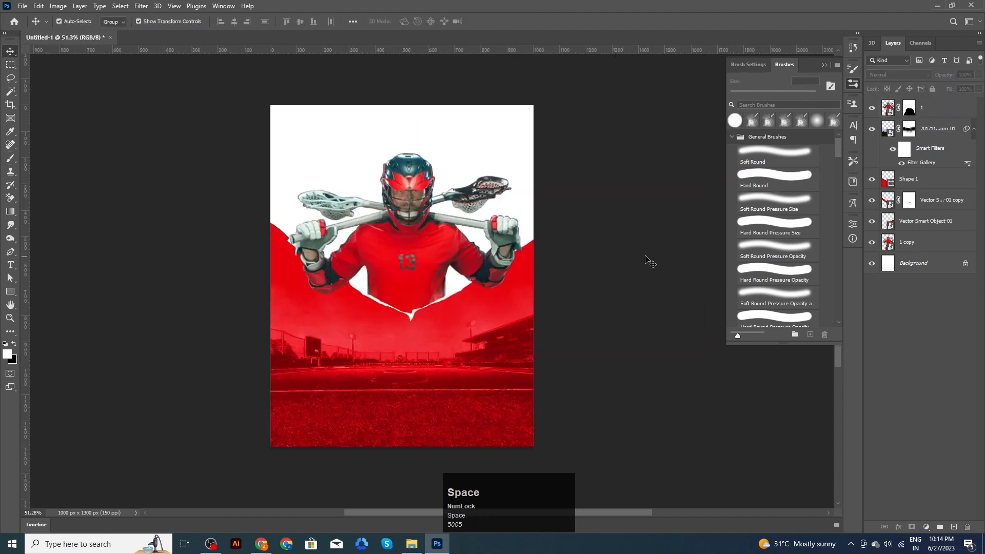
drag(589, 336, 591, 304)
click(407, 544)
drag(291, 94, 593, 340)
drag(498, 269, 500, 193)
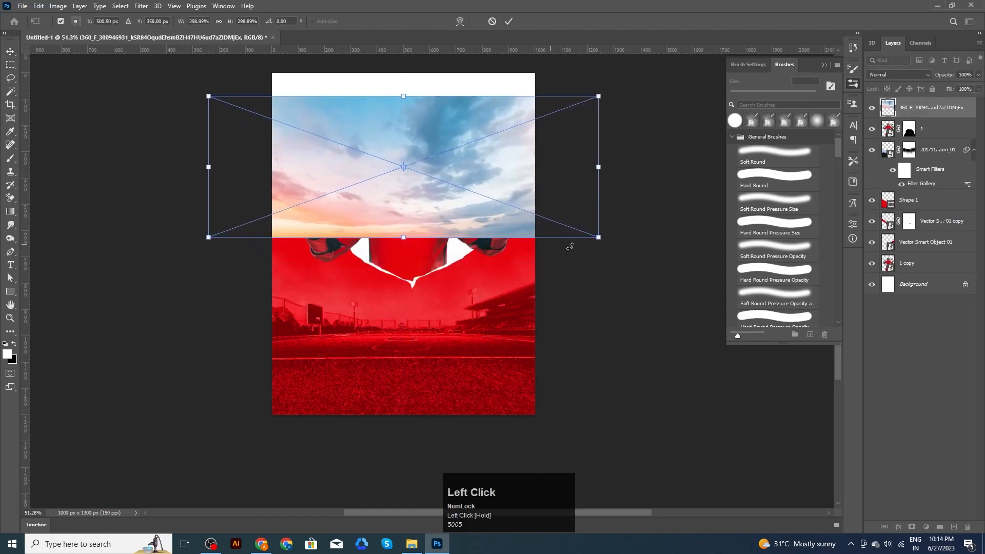
drag(598, 238, 688, 303)
drag(458, 215, 460, 229)
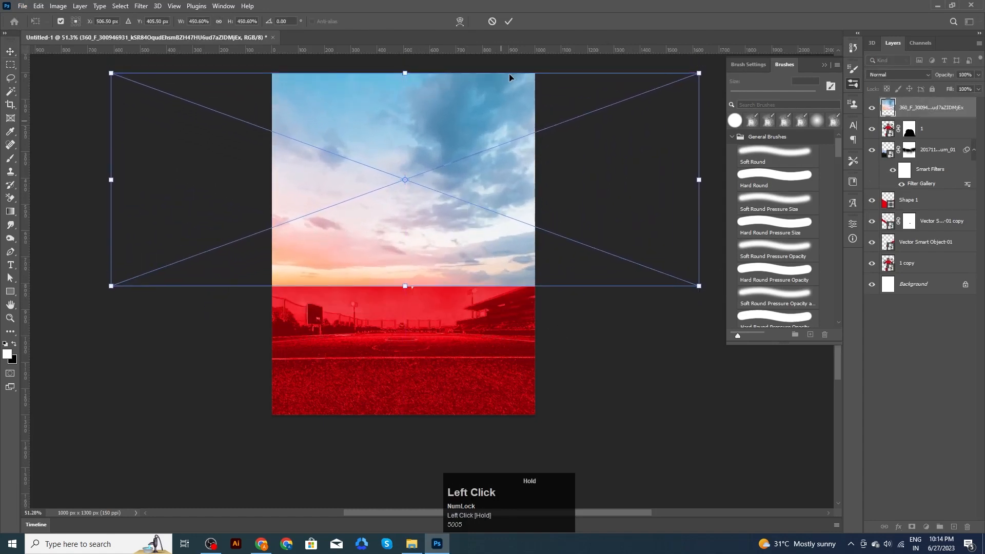
click(509, 22)
Move the sky layer to just above the Background layer and shift the sky sideways behind the player
drag(931, 109, 927, 274)
drag(463, 103, 580, 104)
click(616, 354)
drag(506, 115, 504, 113)
click(613, 357)
key(space)
scroll(476, 281, up, 2)
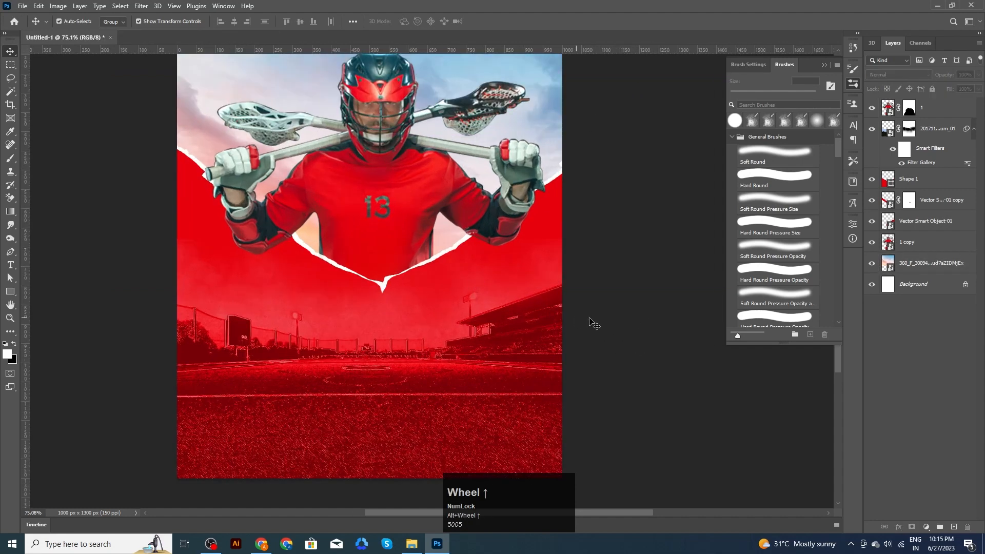
Create a layer beneath the masked player and paint a soft black shadow dab of about 192 px under the right-hand arm
click(517, 269)
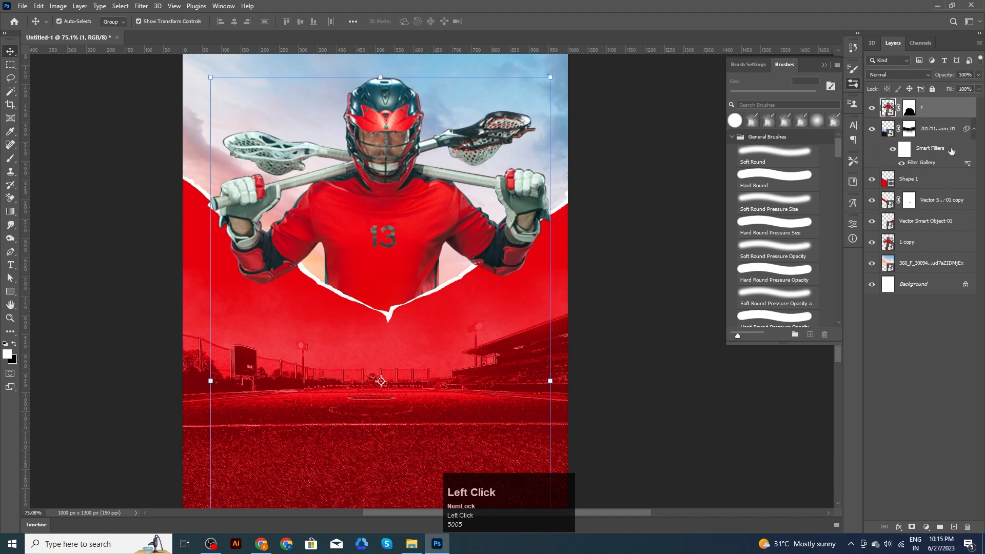
click(952, 134)
click(955, 526)
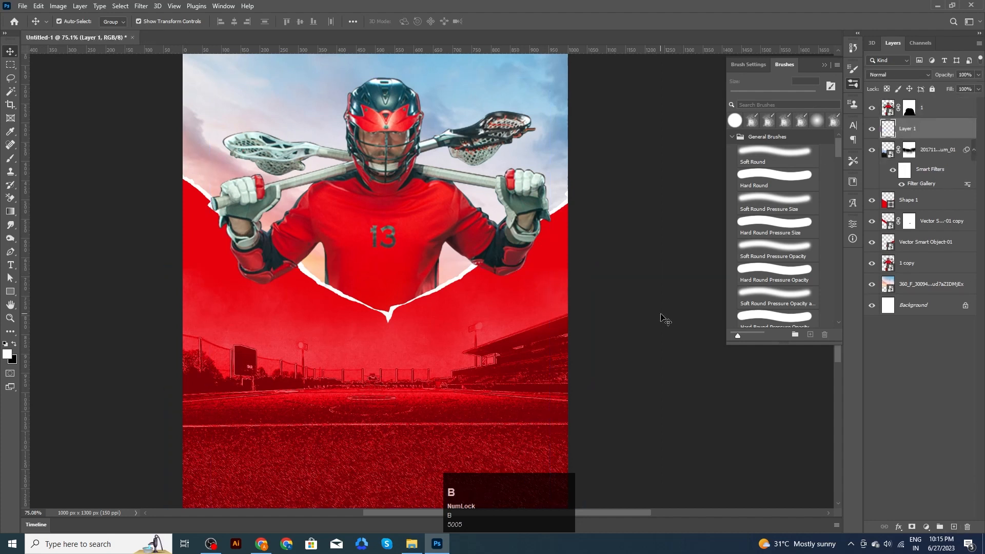
key(b)
click(775, 154)
alt+right_click(483, 323)
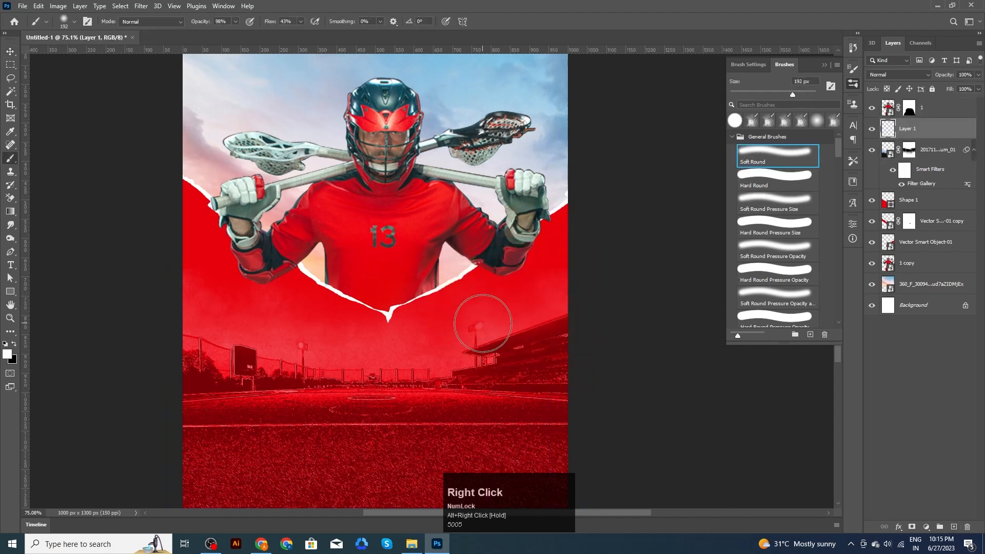
click(483, 324)
key(ctrl+z)
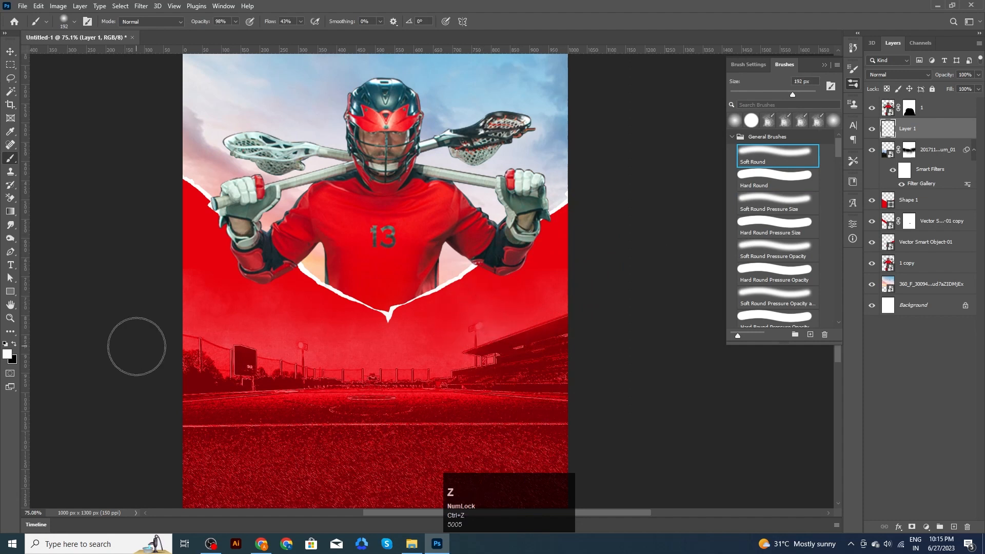
click(501, 317)
Flatten and rotate the shadow dab so it follows the torn edge under the right-hand arm
click(10, 51)
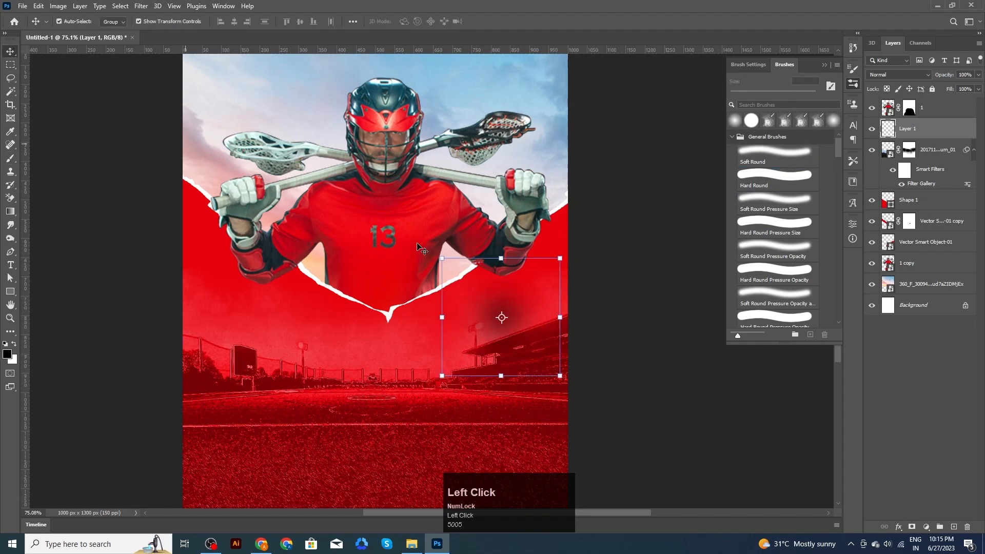
mouse_move(506, 258)
mouse_down()
mouse_move(506, 346)
mouse_move(502, 285)
mouse_up()
drag(564, 262, 294, 313)
click(508, 21)
scroll(485, 305, up, 1)
Duplicate the shadow, rotate the copy to about 113° and position it under the player's opposite arm
drag(333, 280, 268, 360)
drag(285, 311, 293, 282)
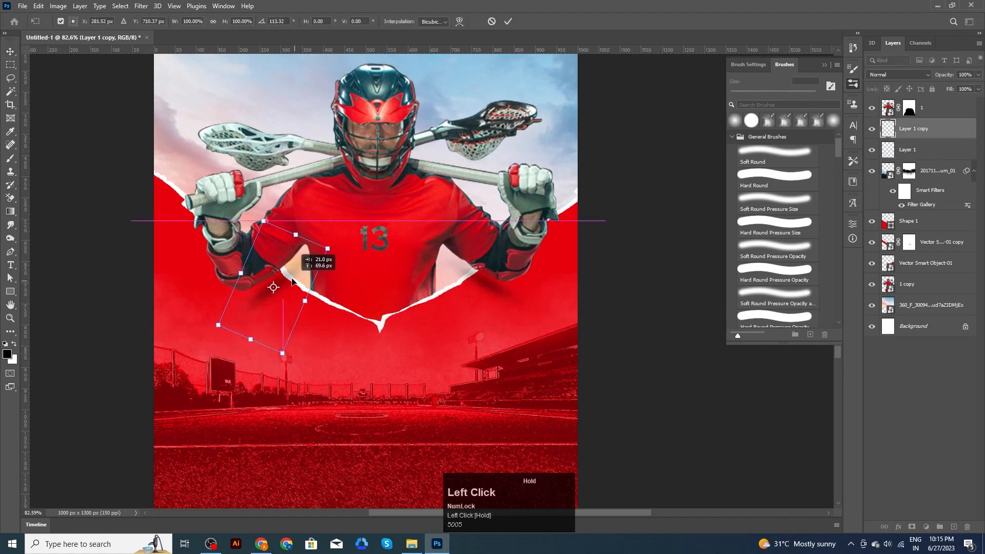
drag(344, 246, 347, 251)
click(508, 21)
drag(255, 296, 262, 296)
scroll(621, 389, up, 1)
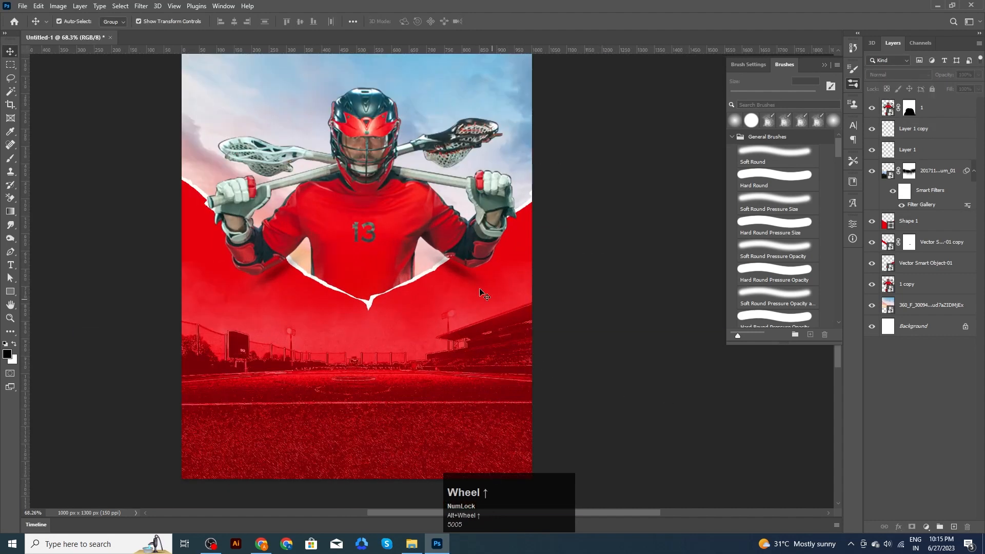
Blend both arm shadow layers with Vivid Light at 65% opacity
click(916, 149)
shift+click(916, 129)
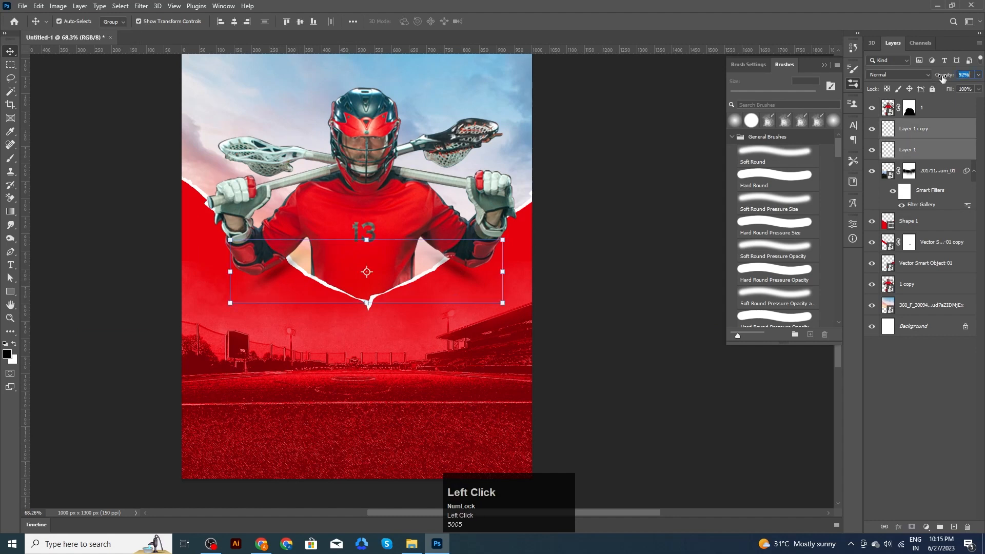
click(926, 75)
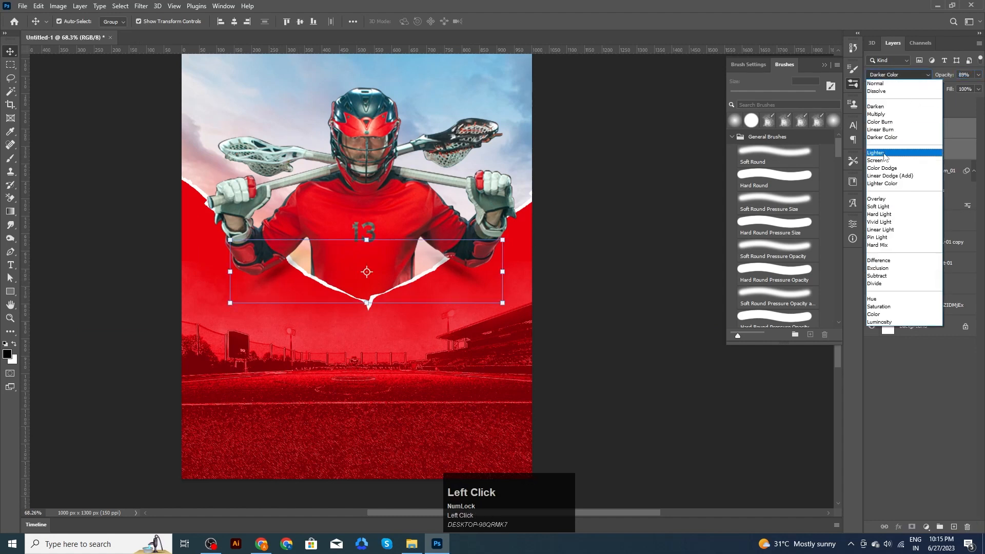
click(882, 222)
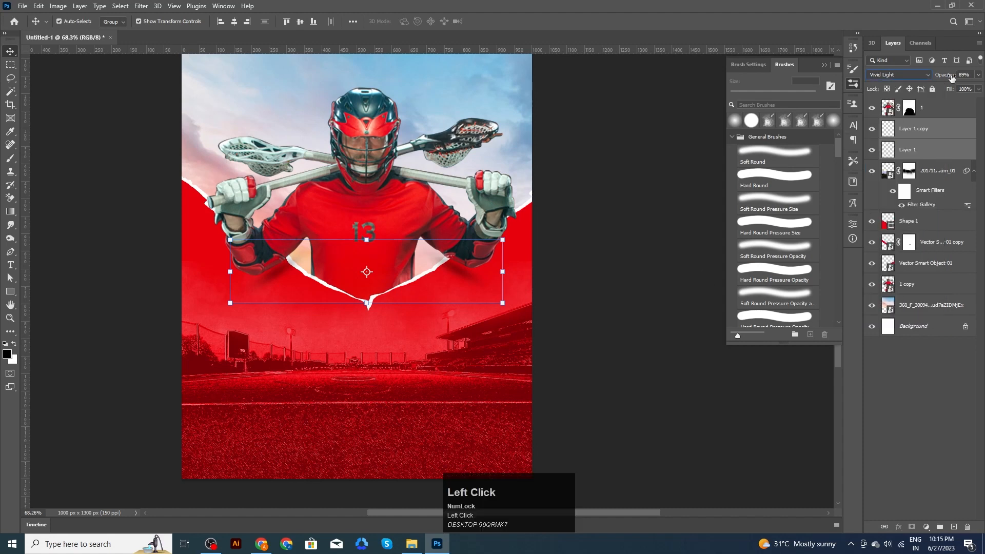
click(595, 304)
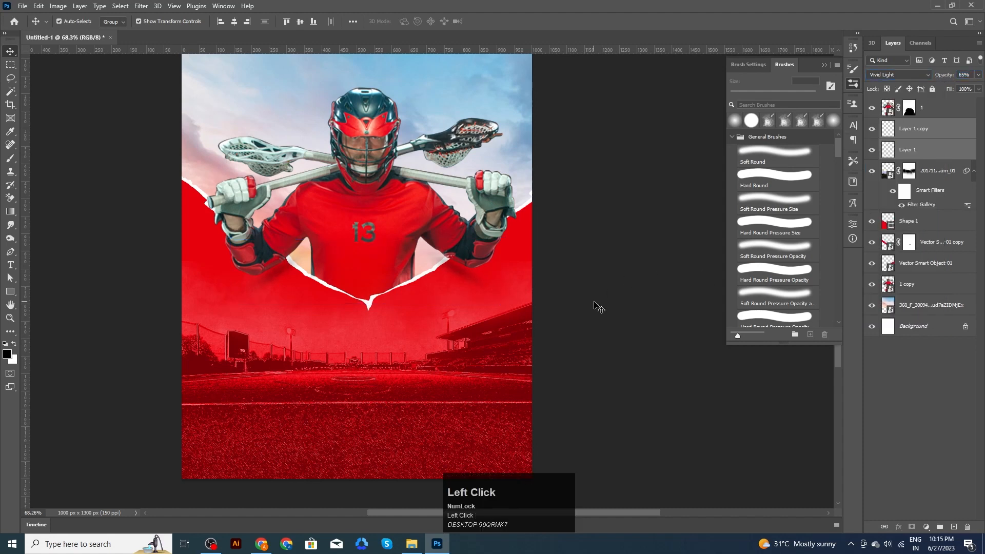
scroll(464, 313, up, 4)
click(639, 359)
scroll(638, 363, down, 8)
scroll(638, 366, down, 3)
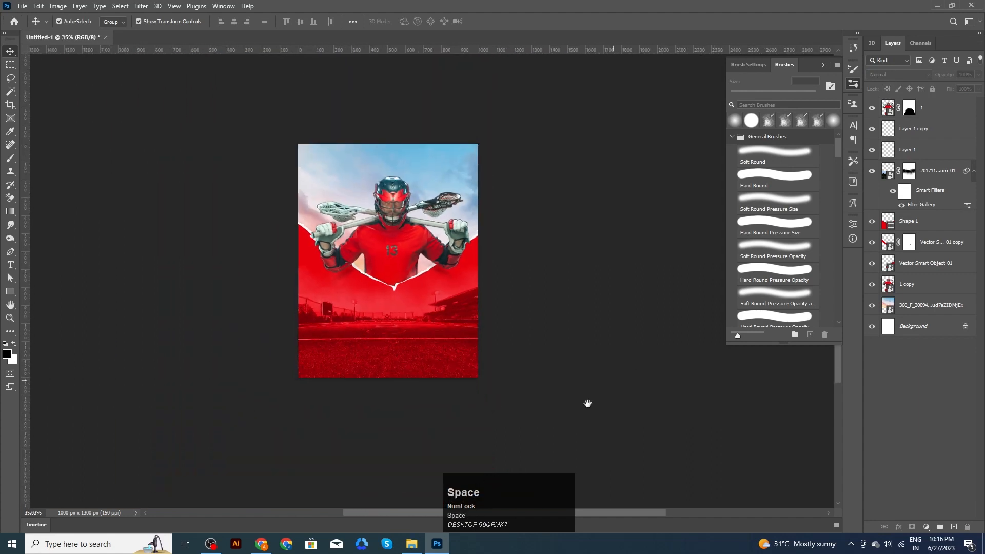
drag(587, 403, 611, 369)
scroll(631, 342, up, 4)
drag(603, 287, 604, 294)
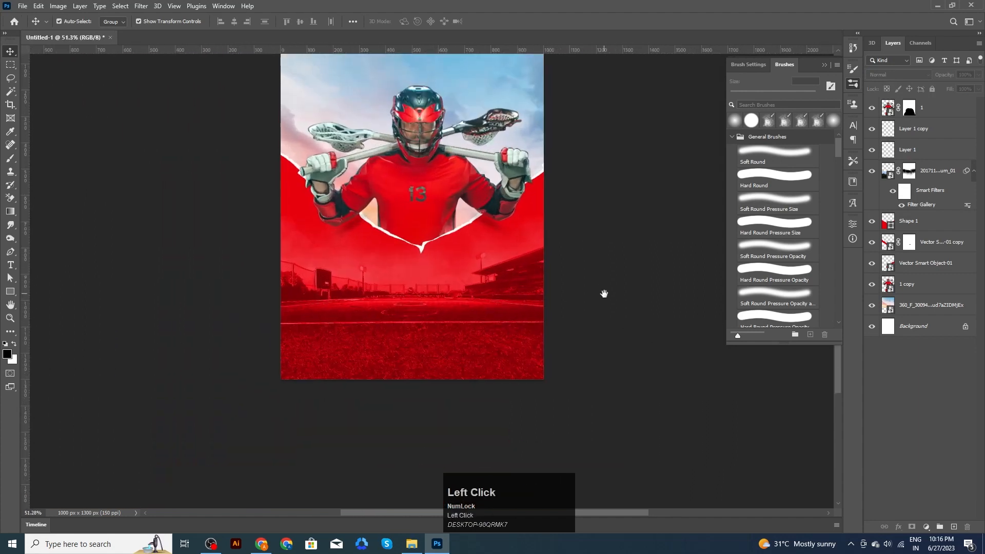
Place image 2 from the file folder and scale the player to about 291 × 532 px, standing on the field below the tear
click(412, 543)
drag(189, 106, 413, 352)
drag(487, 80, 455, 163)
drag(419, 197, 390, 255)
drag(415, 216, 423, 204)
drag(391, 250, 393, 259)
drag(425, 209, 432, 210)
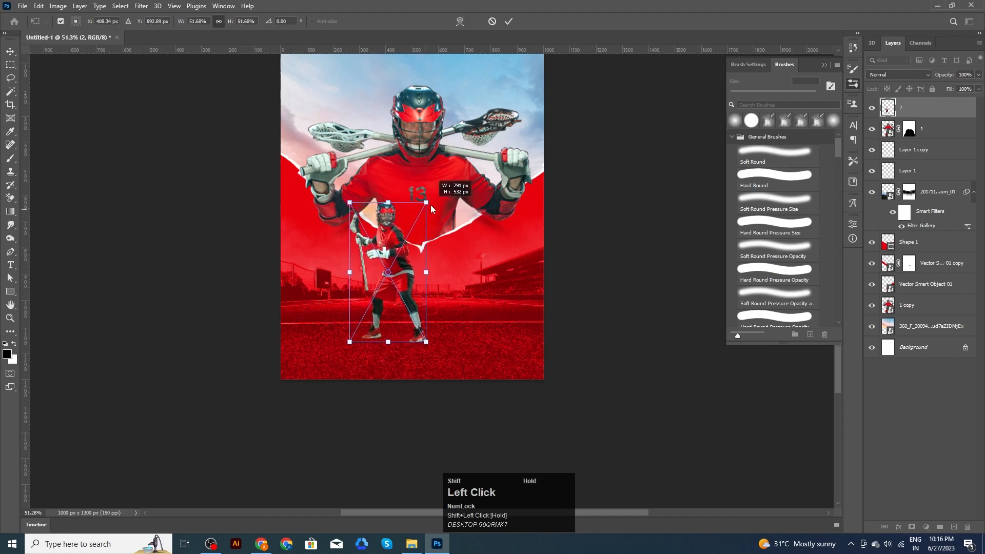
click(509, 22)
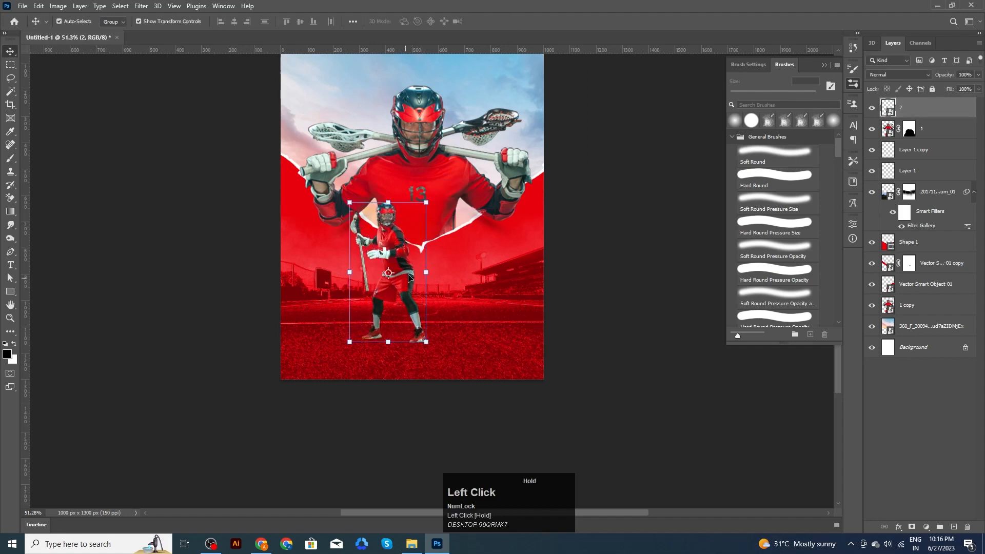
click(368, 473)
Place image 3 to the right of the first small player, scaled to about 49.92% × 47.52% and rotated about -5.97°
click(410, 543)
drag(227, 84, 468, 302)
drag(503, 68, 469, 136)
drag(410, 179, 462, 206)
alt+scroll(463, 207, up, 3)
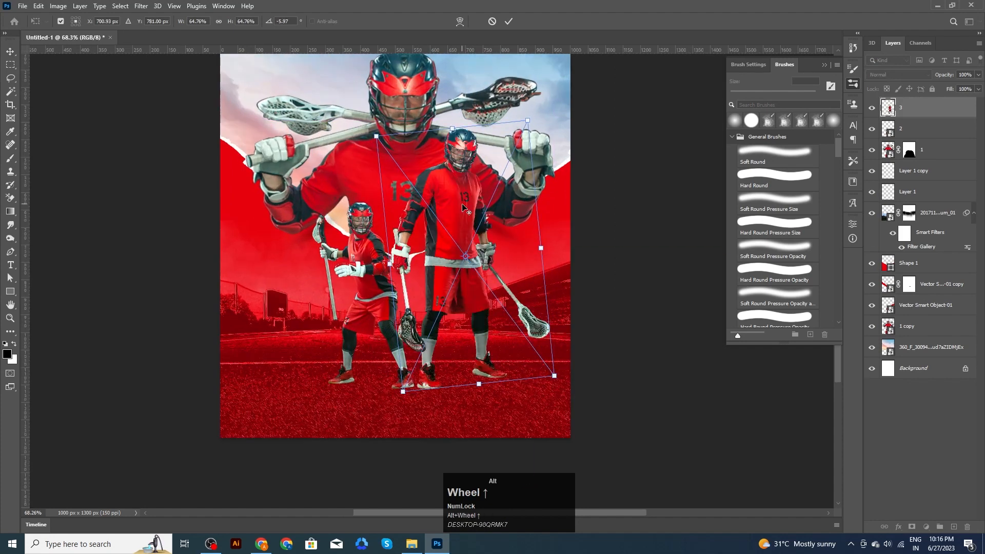
drag(528, 123, 502, 193)
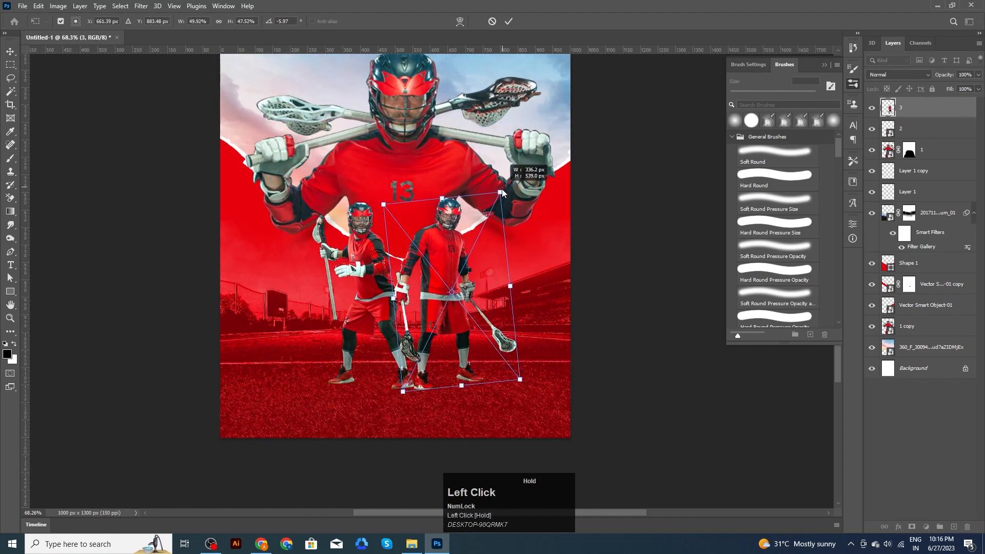
drag(456, 262, 460, 258)
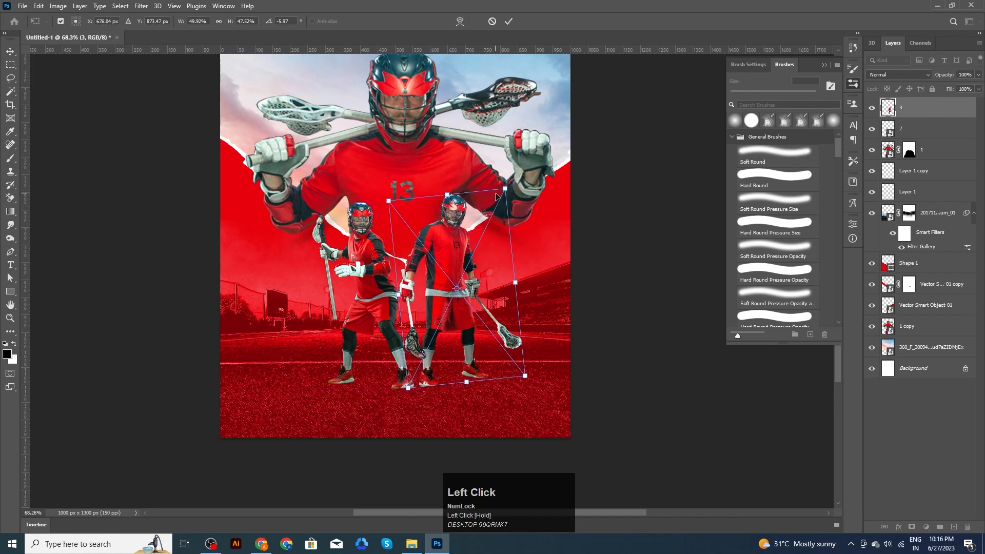
click(509, 21)
Scale the right-hand small player down slightly to match the height of the player beside him
scroll(442, 371, up, 3)
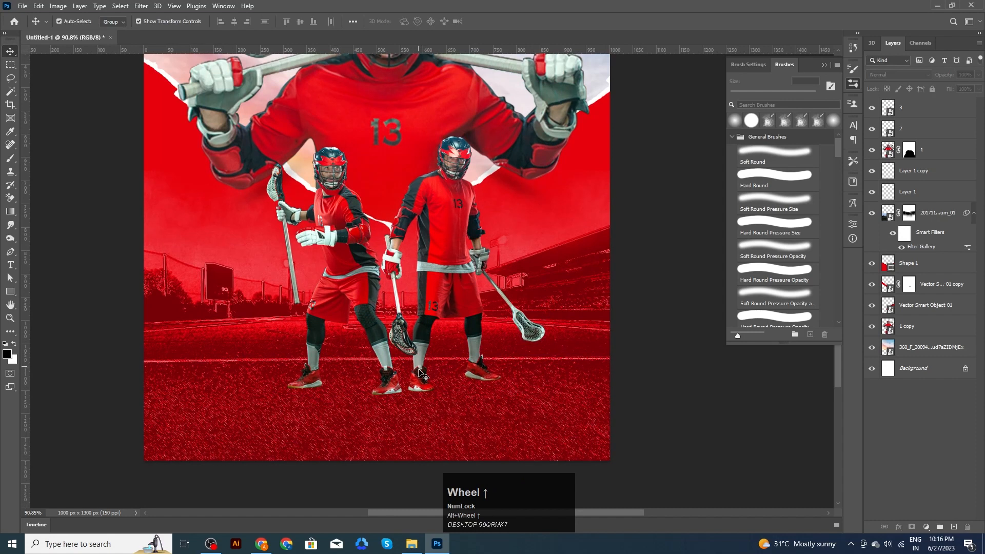
click(388, 388)
click(480, 344)
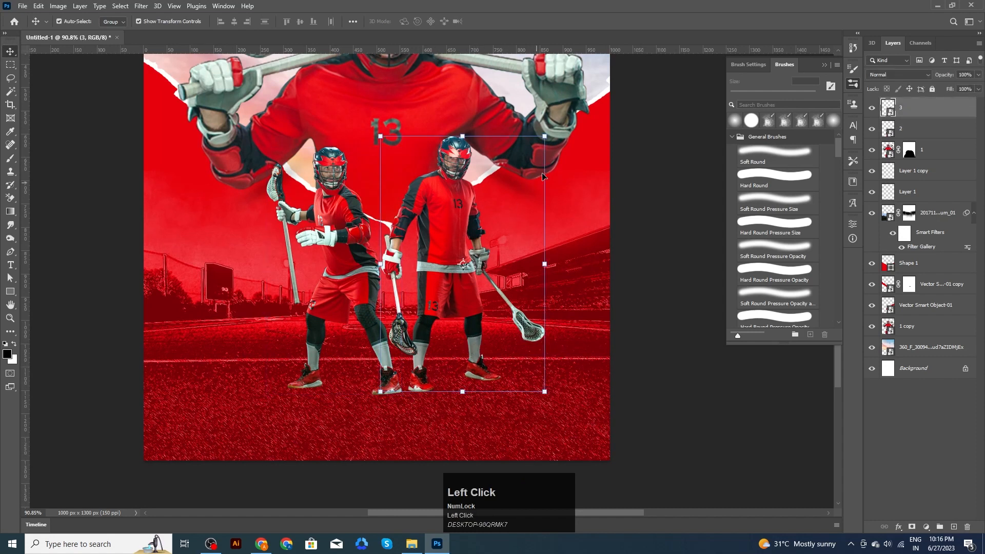
drag(546, 135, 525, 143)
key(Return)
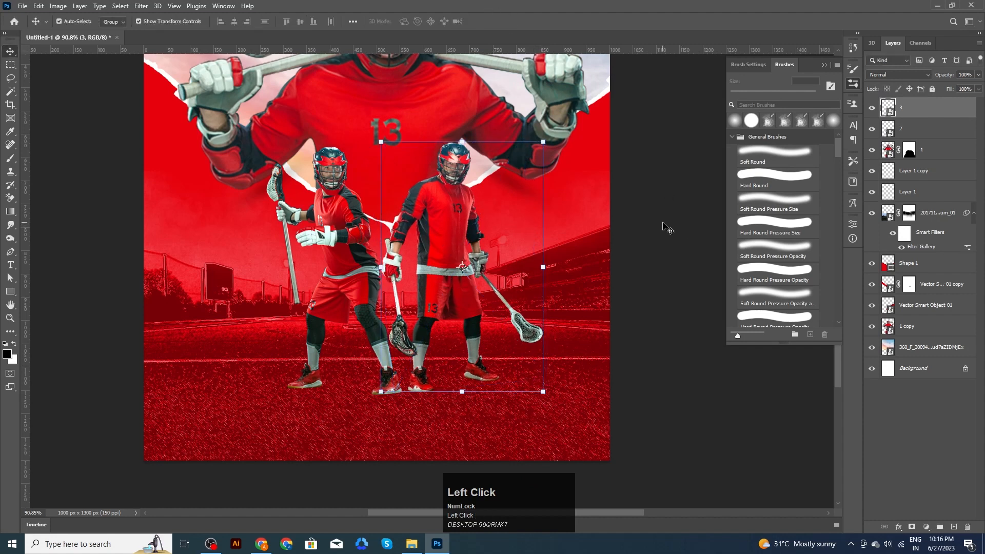
click(649, 229)
scroll(626, 267, down, 3)
scroll(550, 284, up, 3)
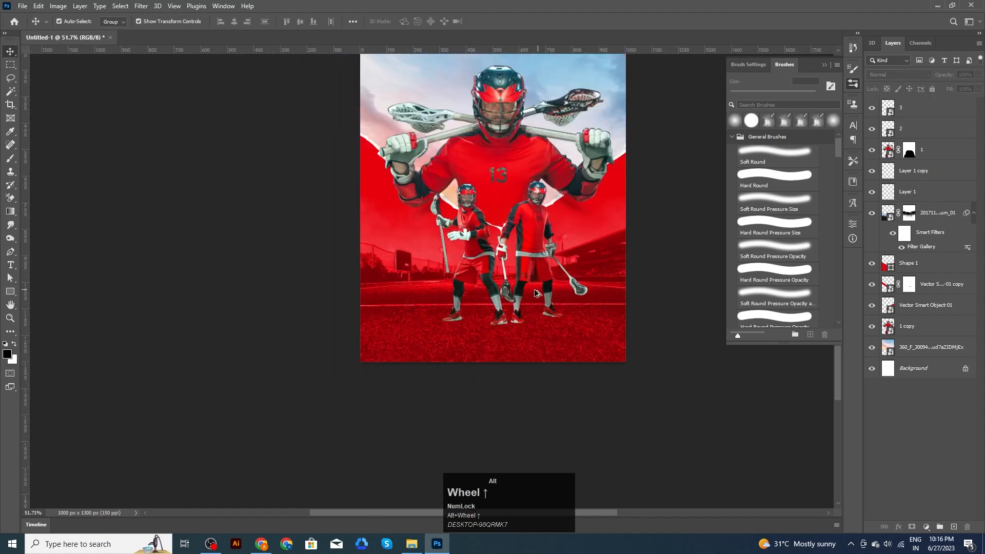
Bring the two small players slightly closer together and align their bottom edges
click(548, 282)
click(738, 407)
drag(619, 352, 575, 352)
mouse_move(414, 241)
mouse_down()
mouse_move(426, 231)
mouse_move(429, 245)
mouse_move(417, 248)
mouse_up()
drag(505, 269, 487, 265)
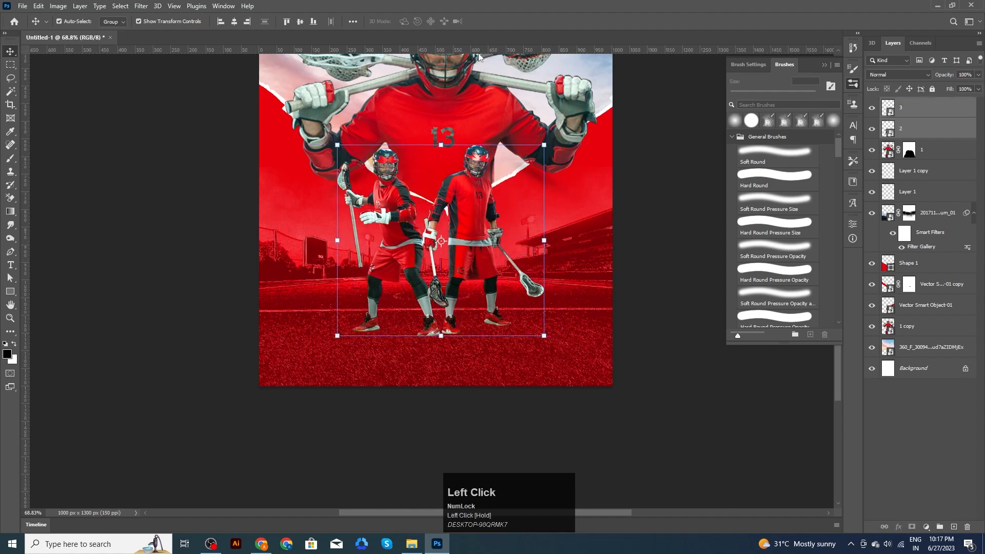
click(313, 22)
click(673, 343)
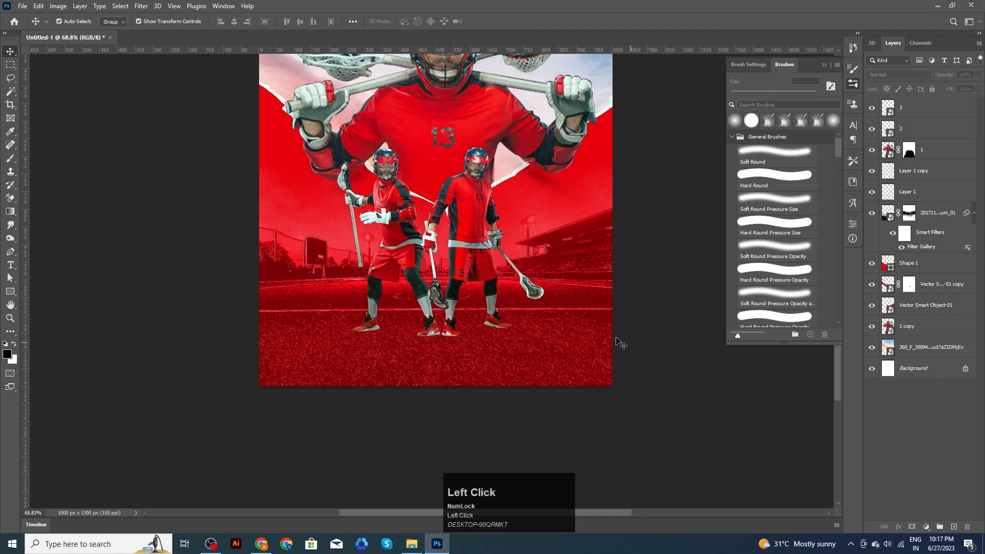
Try to rotate the right-hand small player clockwise by about 4°
click(489, 268)
drag(413, 253, 474, 240)
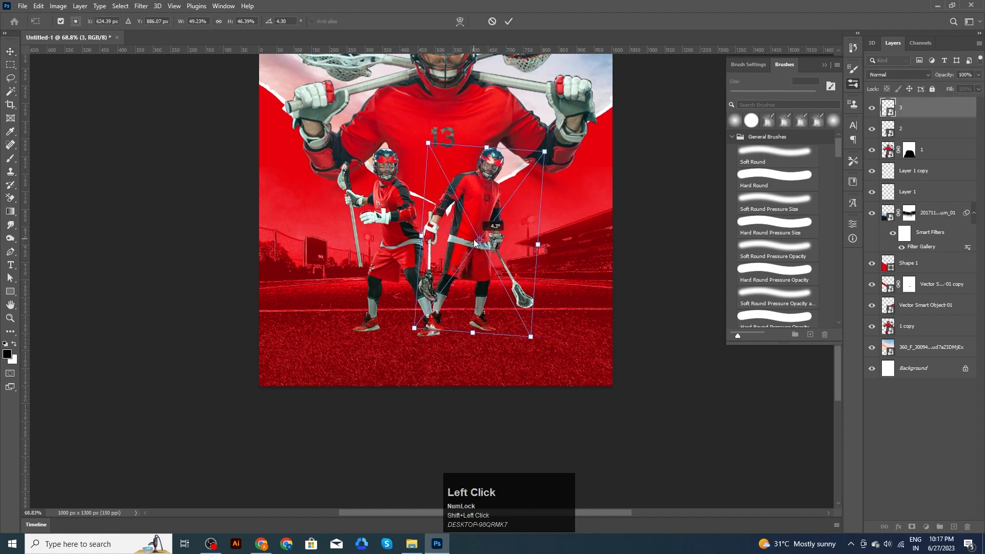
click(508, 21)
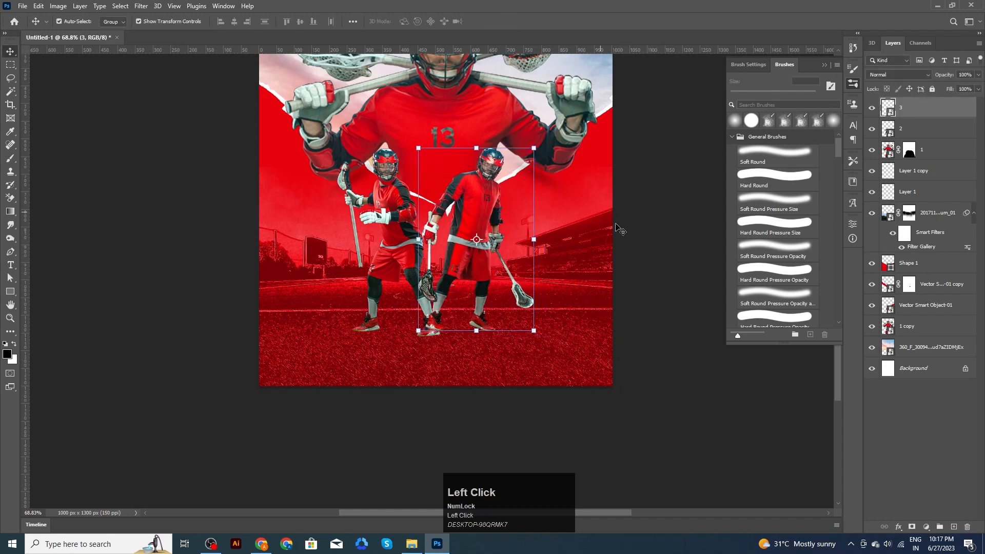
key(ctrl+z)
Shift both small players together sideways so the pair stands beneath the large player's chest
drag(470, 218, 480, 220)
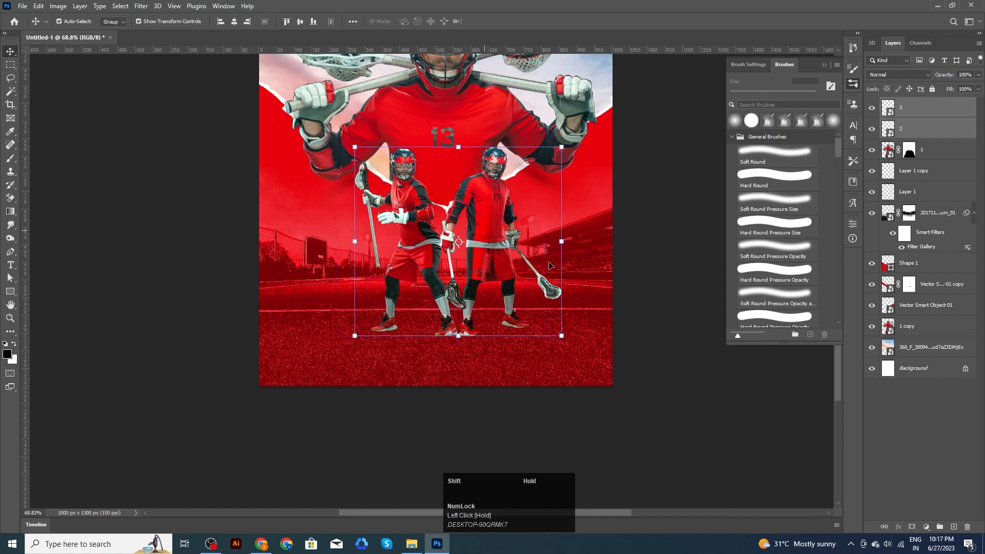
click(566, 291)
click(431, 281)
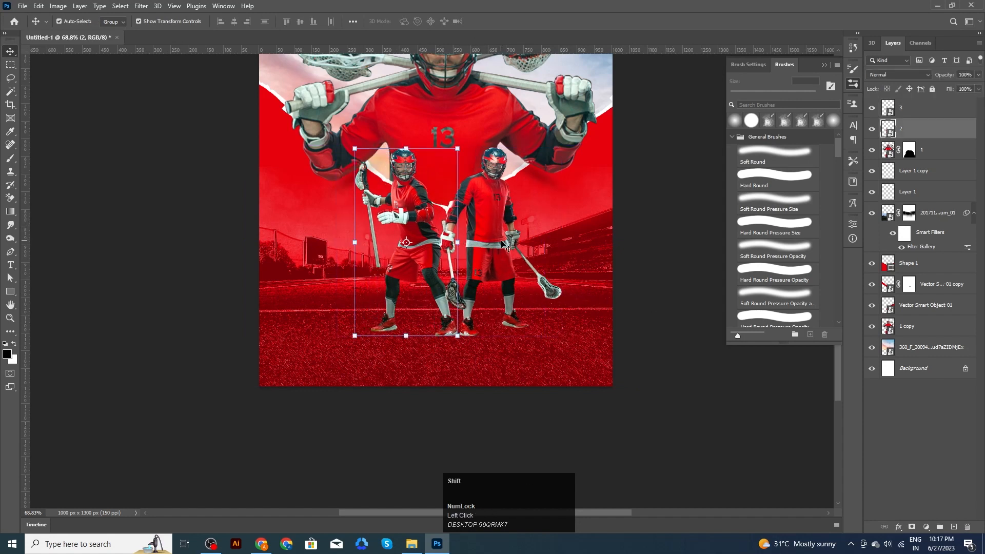
shift+click(485, 257)
key(Left)
key(Left)
key(Left)
key(Left)
key(Left)
key(Left)
click(640, 318)
scroll(641, 319, down, 3)
drag(641, 327, 614, 330)
alt+scroll(477, 320, up, 2)
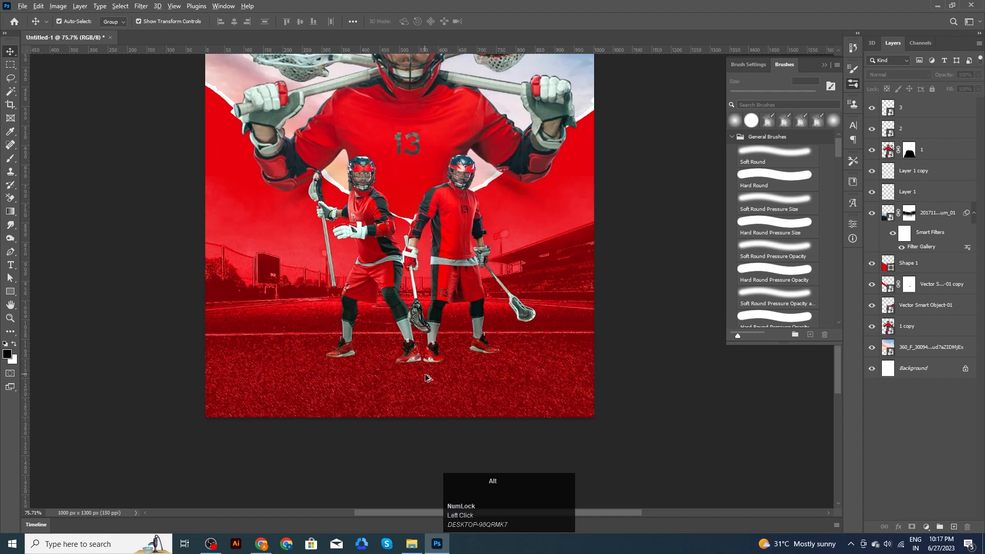
Paint with a soft black 48 px brush over the left-hand player's outer shoe on a new layer clipped to layer 2
alt+scroll(462, 339, up, 4)
click(456, 346)
click(954, 527)
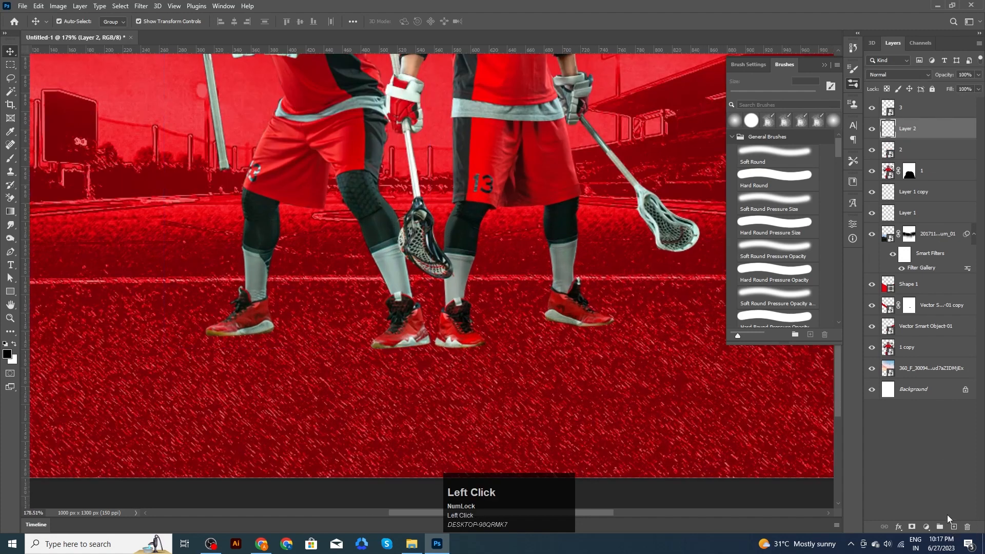
key(b)
alt+drag(516, 299, 456, 311)
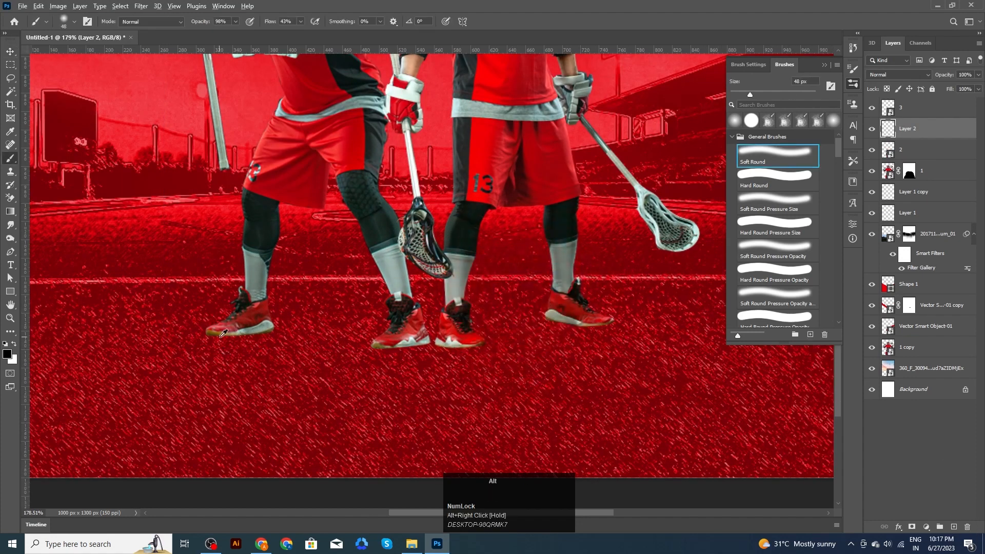
alt+scroll(220, 339, up, 3)
mouse_move(213, 338)
mouse_down()
mouse_move(282, 330)
mouse_move(204, 336)
mouse_up()
alt+click(923, 146)
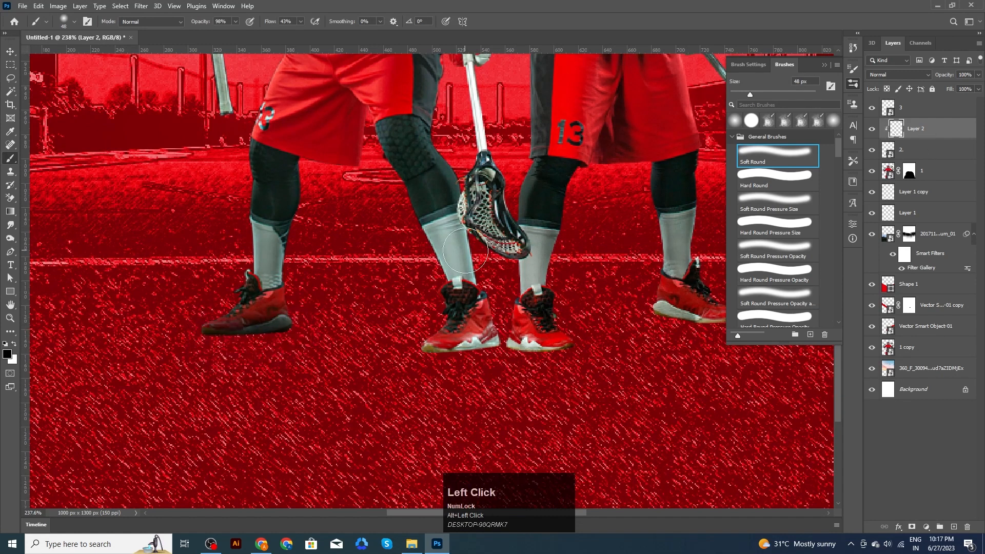
Blend the clipped shoe layer with Saturation and duplicate it as another clipped layer over the same player's inner shoe
click(897, 75)
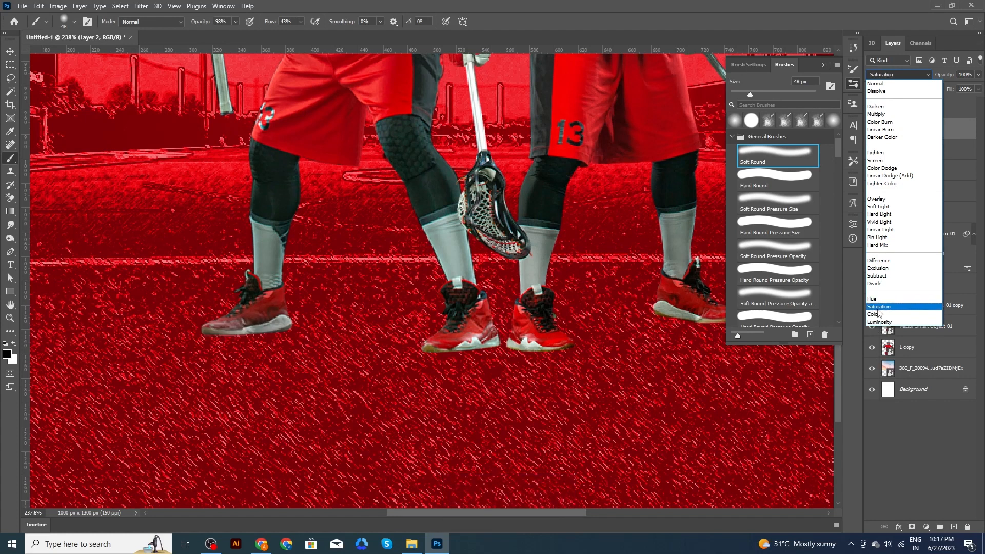
click(878, 307)
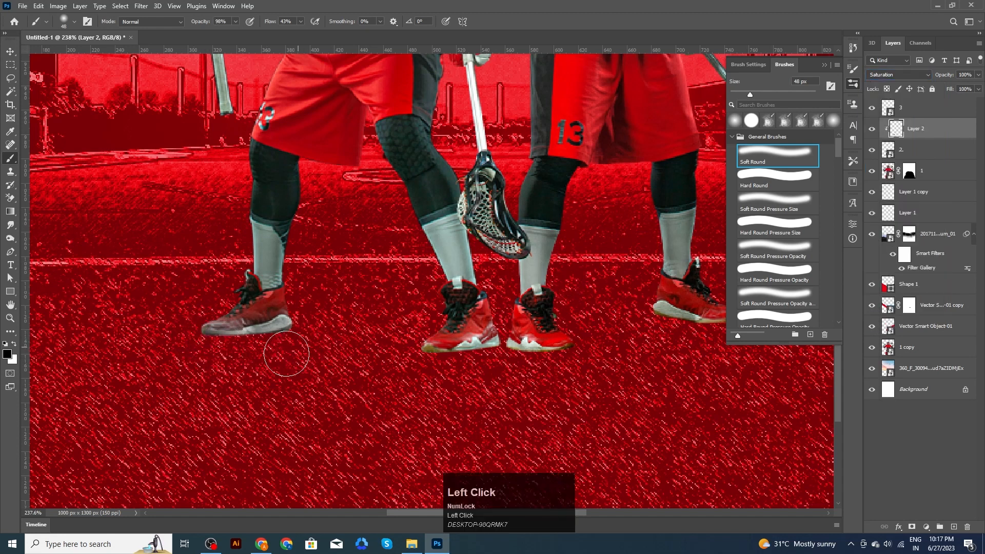
key(v)
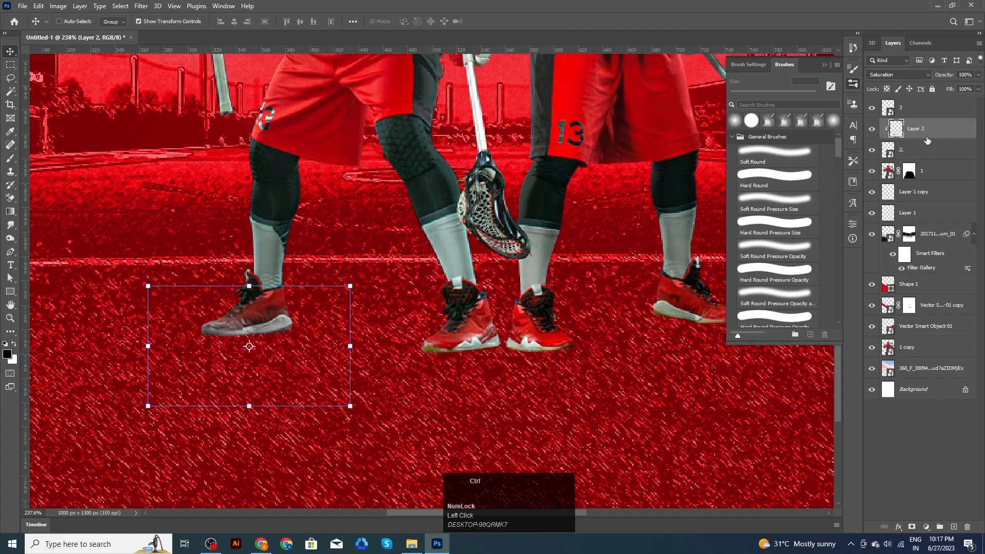
key(ctrl+j)
alt+click(938, 139)
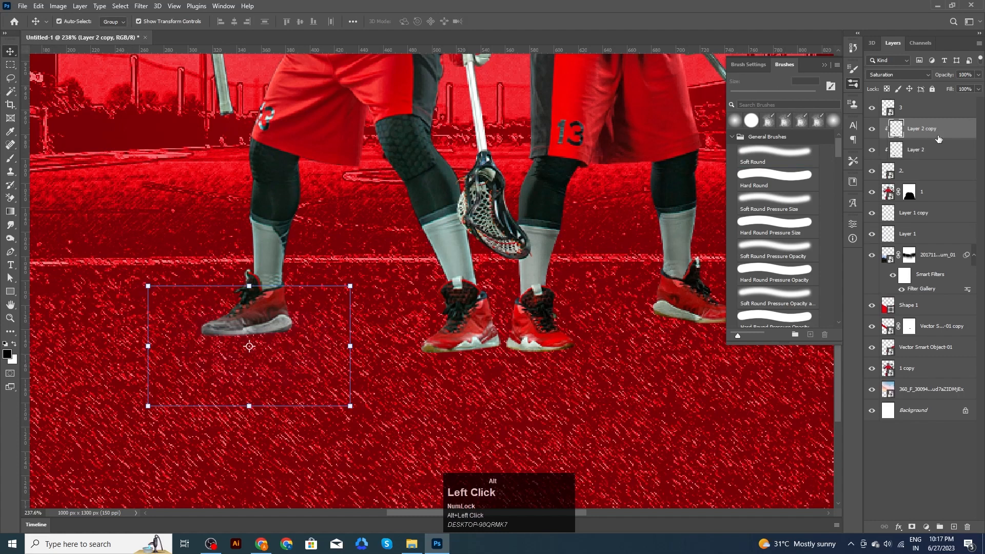
drag(320, 308, 531, 309)
Copy the shoe desaturation layer above layer 3, clip it to that player and position it over his inner shoe
drag(940, 129, 924, 101)
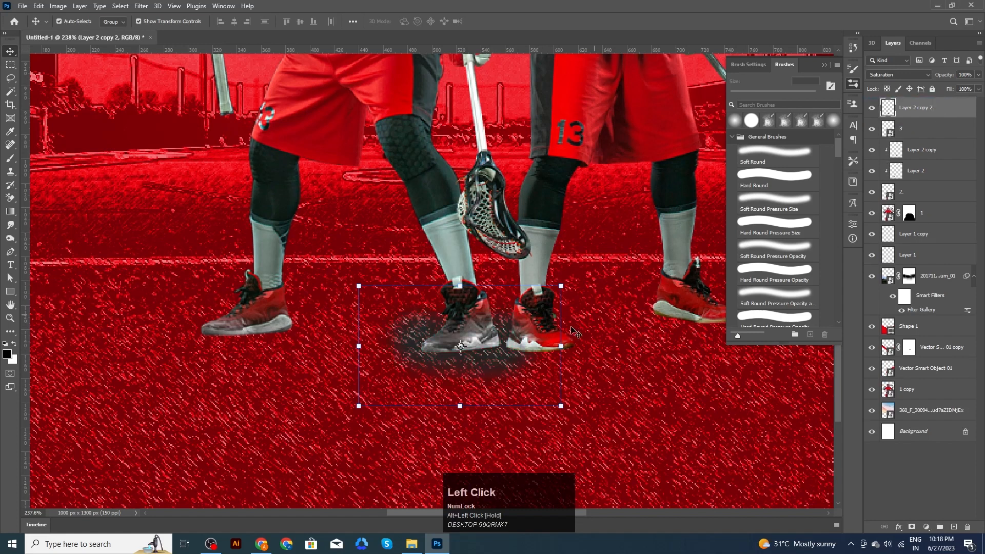
alt+click(912, 118)
drag(515, 341, 422, 357)
key(space)
alt+click(930, 118)
key(ctrl+z)
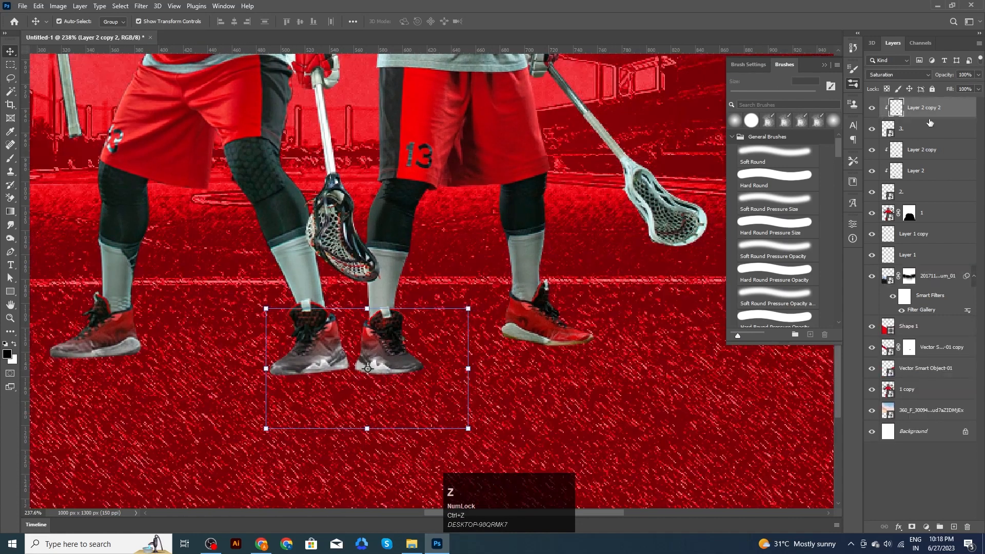
Duplicate the desaturation layer for the right-hand player's outer shoe, clip it to layer 3 and raise it over the shoe
click(467, 311)
key(ctrl)
drag(451, 307, 625, 308)
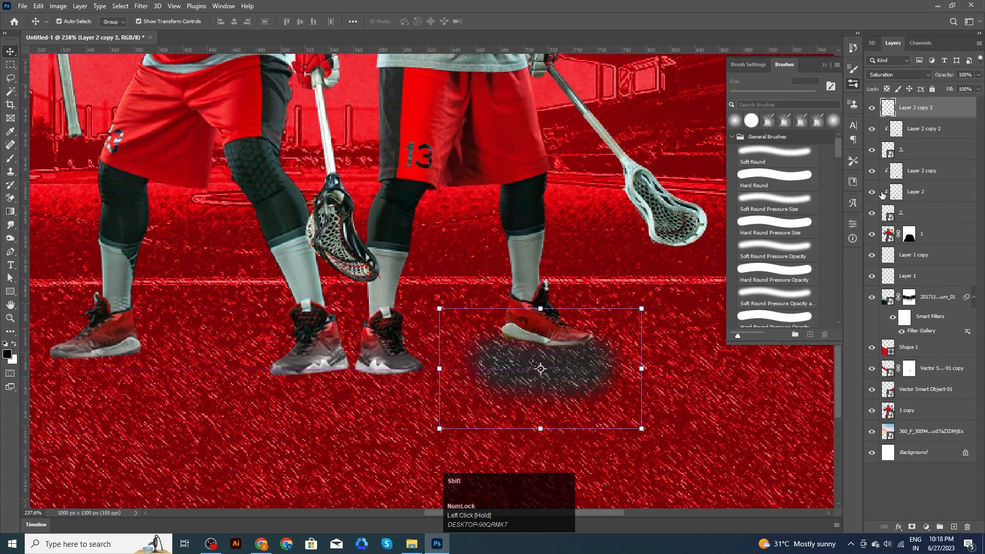
alt+click(939, 117)
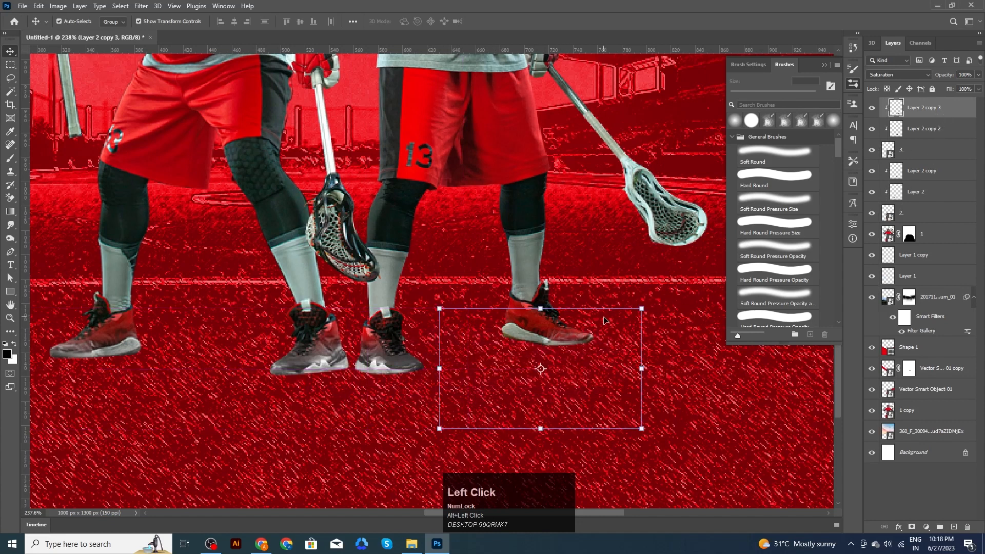
key(Up)
key(Up)
key(Up)
key(Up)
key(Up)
key(Up)
key(Up)
key(Up)
key(Up)
key(Up)
key(Up)
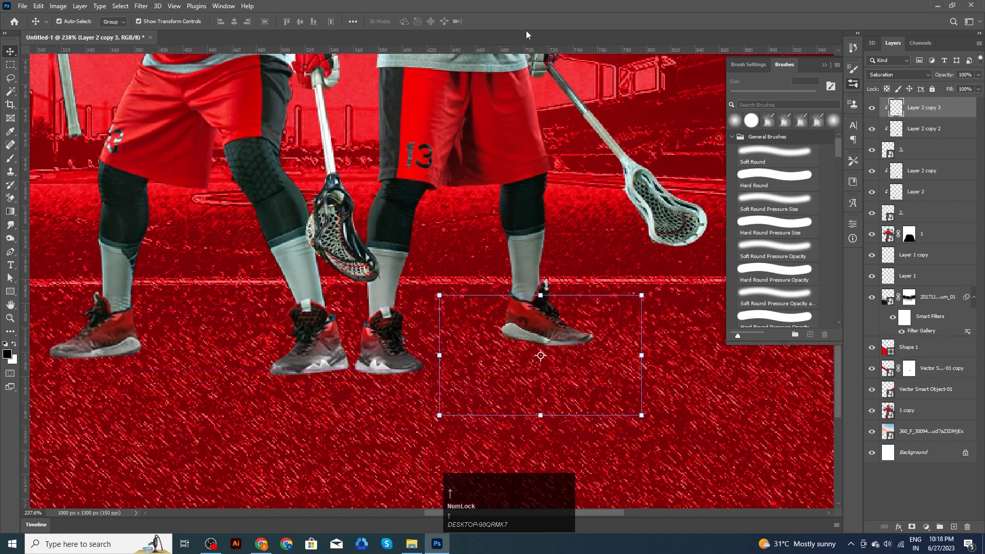
scroll(590, 334, down, 8)
drag(642, 342, 611, 328)
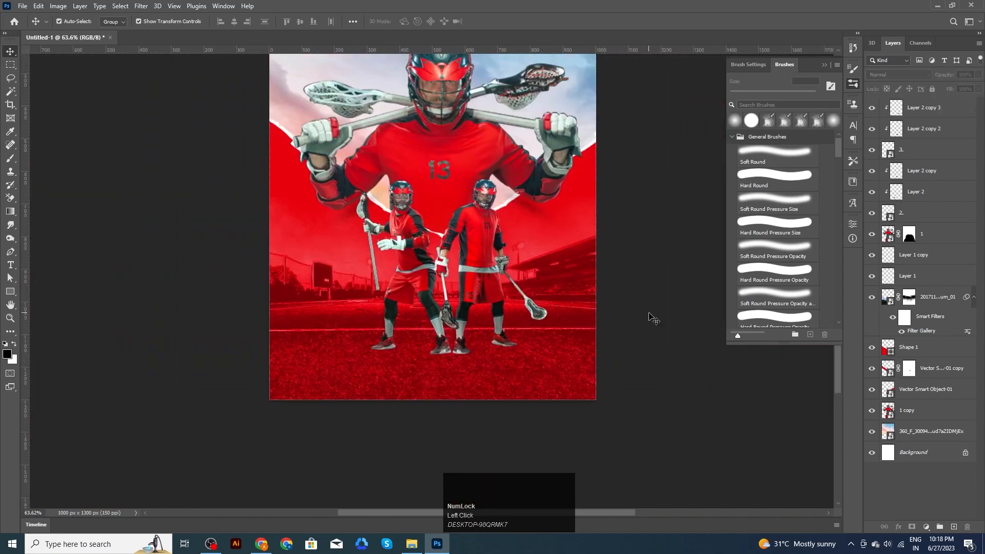
Add a new layer above layer 1 and paint a soft black 100 px dab below the right-hand player's outer shoe
scroll(493, 362, up, 3)
click(930, 125)
click(939, 236)
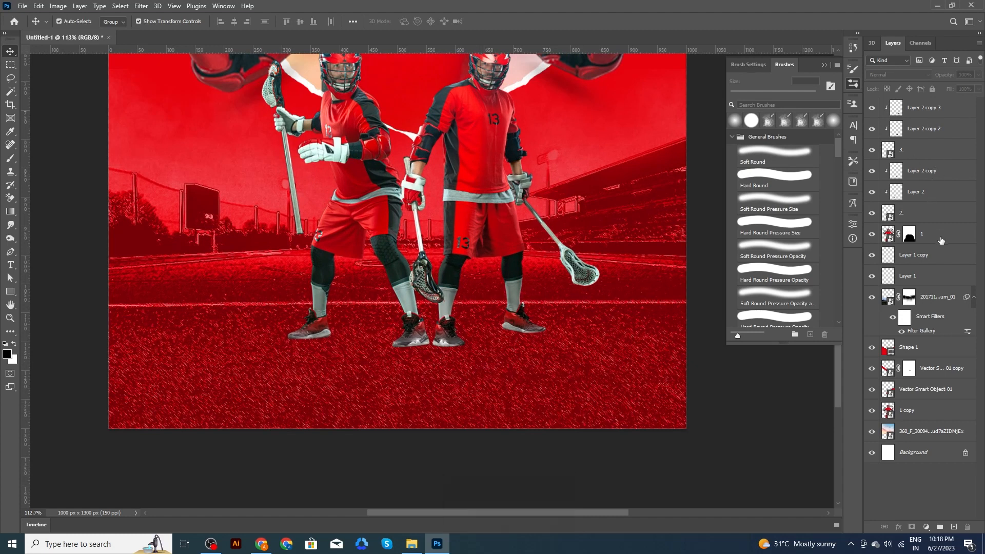
click(954, 528)
key(b)
alt+right_click(508, 334)
click(525, 358)
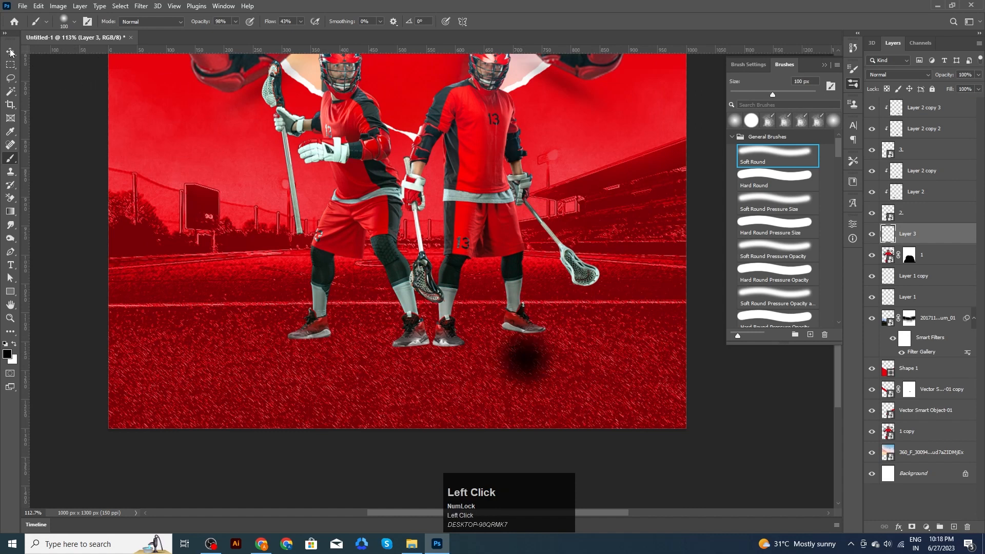
Flatten the black dab to about 13% height and place it as a contact shadow under the right-hand player's outer shoe
key(v)
scroll(515, 360, up, 1)
drag(513, 307, 522, 333)
scroll(520, 335, up, 3)
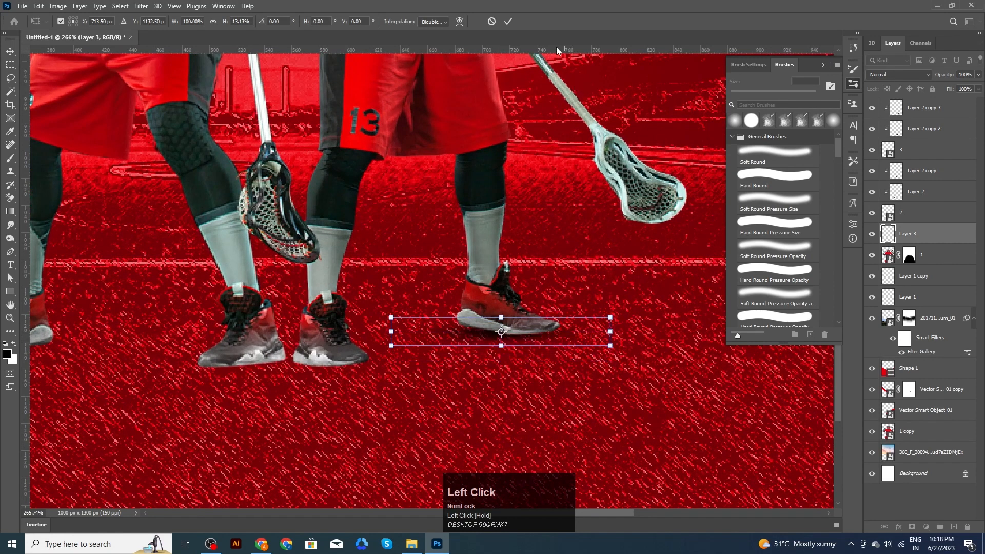
click(508, 21)
scroll(500, 308, down, 3)
click(512, 310)
Duplicate the shoe shadow under the two players' other three shoes and nudge the last copy into place under the left-hand player's outer shoe
scroll(472, 272, up, 3)
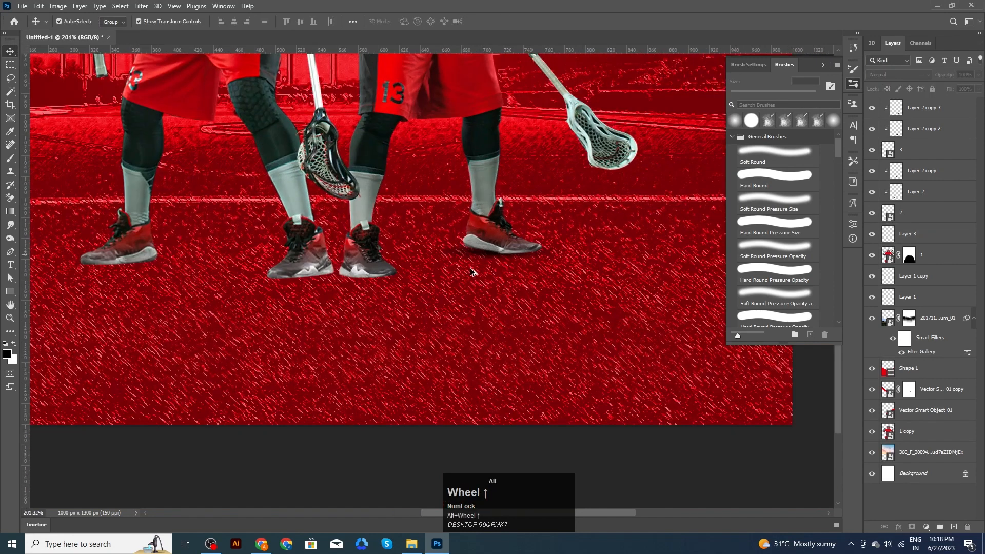
click(473, 259)
drag(472, 259, 141, 262)
key(Up)
key(Up)
key(Up)
key(Up)
key(Down)
key(Right)
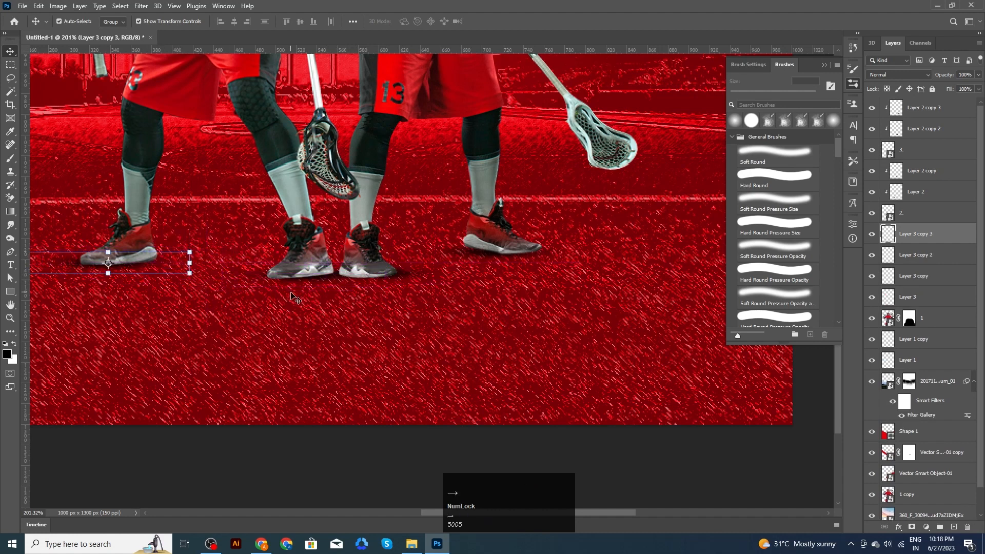
key(Right)
key(Right)
key(Right)
key(Right)
scroll(296, 299, down, 5)
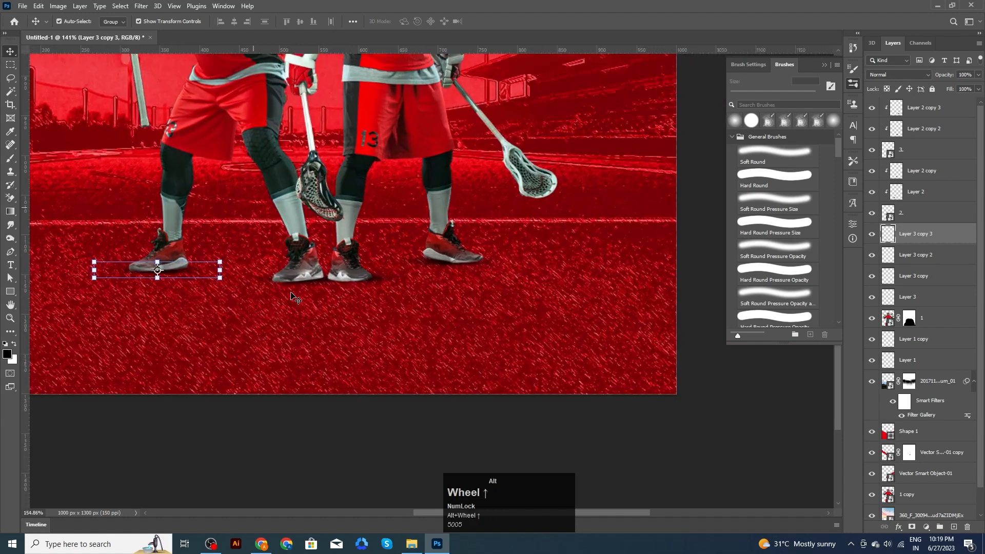
click(519, 280)
key(space)
drag(519, 279, 595, 311)
key(space)
click(590, 329)
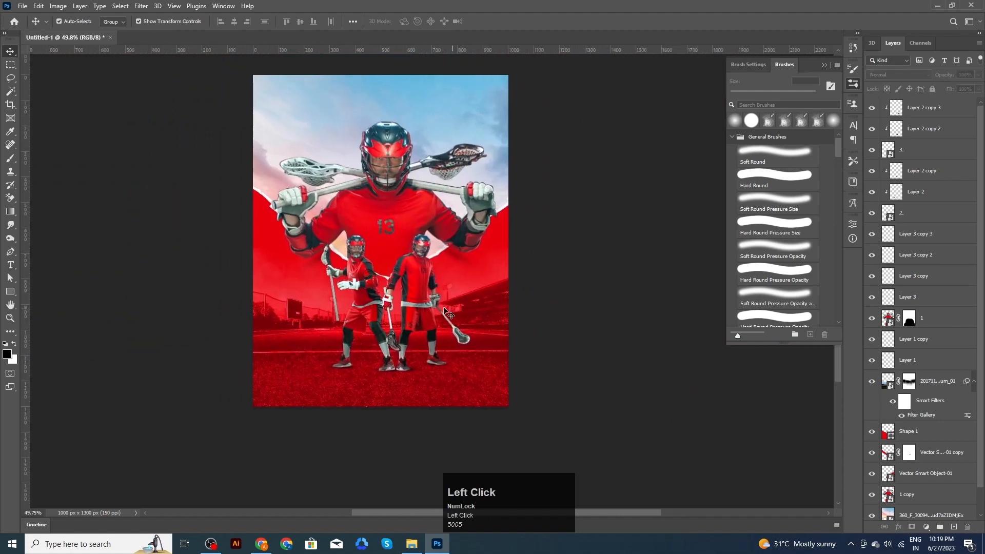
click(650, 325)
Switch to File Explorer, open poster text.txt from the poster design folder and copy the word "Ignite"
click(412, 545)
click(490, 259)
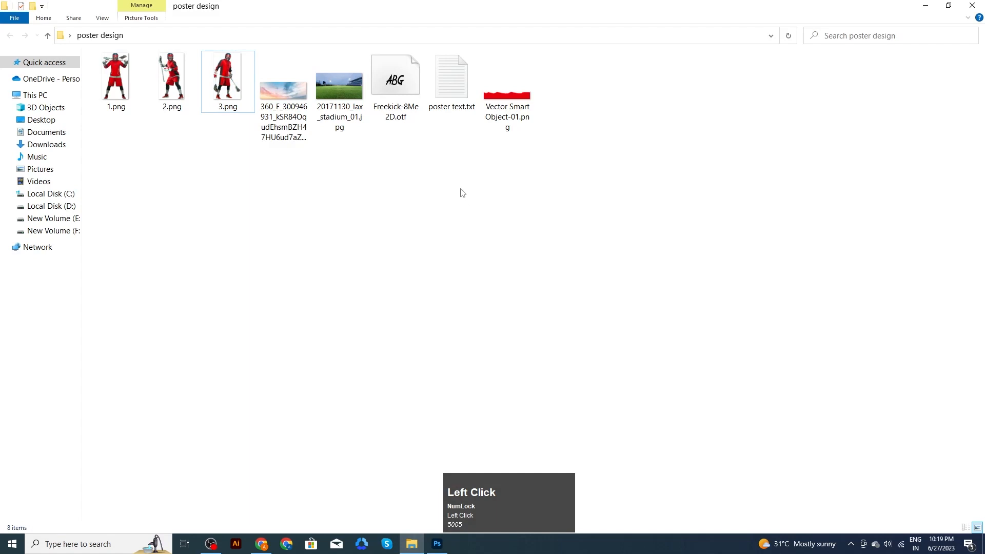
double_click(444, 95)
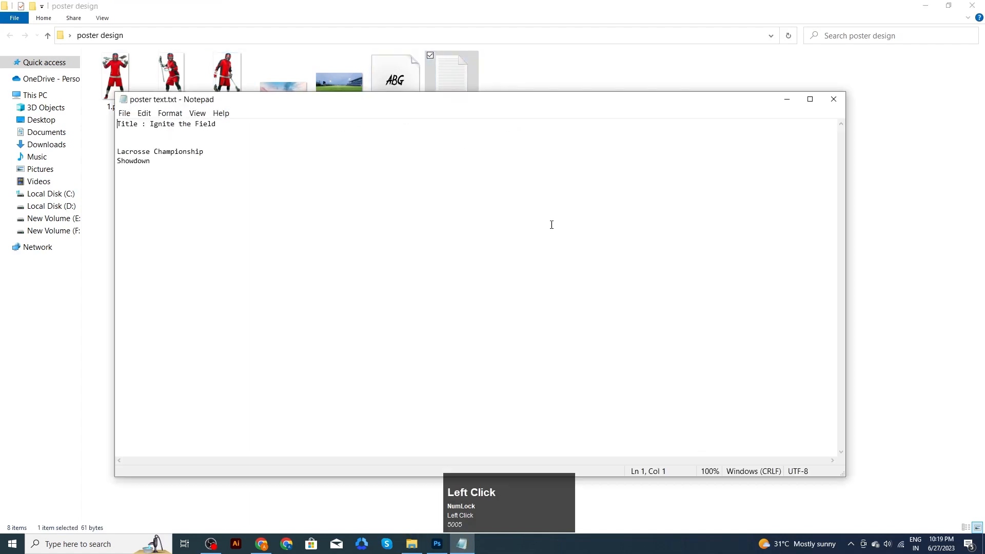
drag(151, 126, 174, 126)
key(ctrl+c)
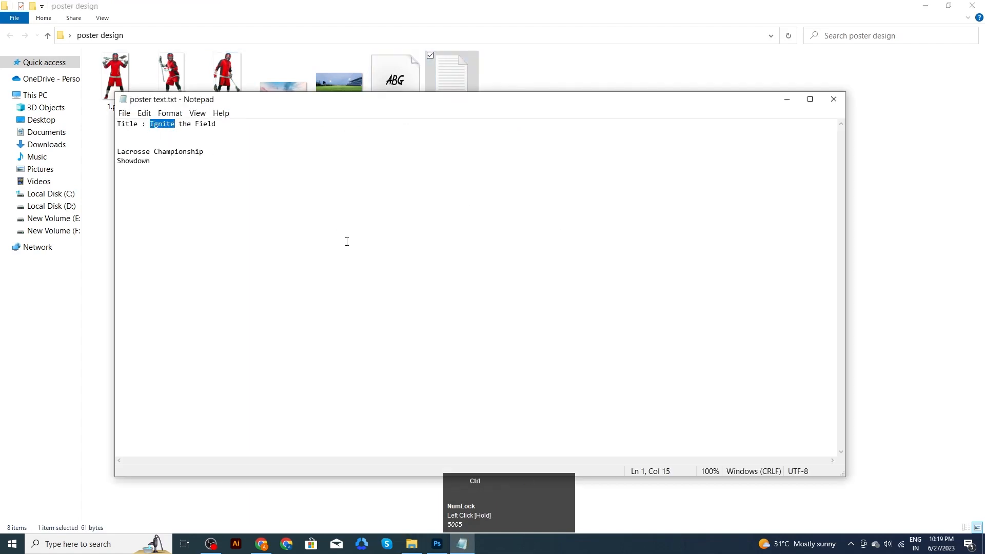
Switch to Photoshop, paste "Ignite" as a new text layer on the large player's chest and enlarge it across the chest
click(437, 545)
scroll(405, 292, up, 1)
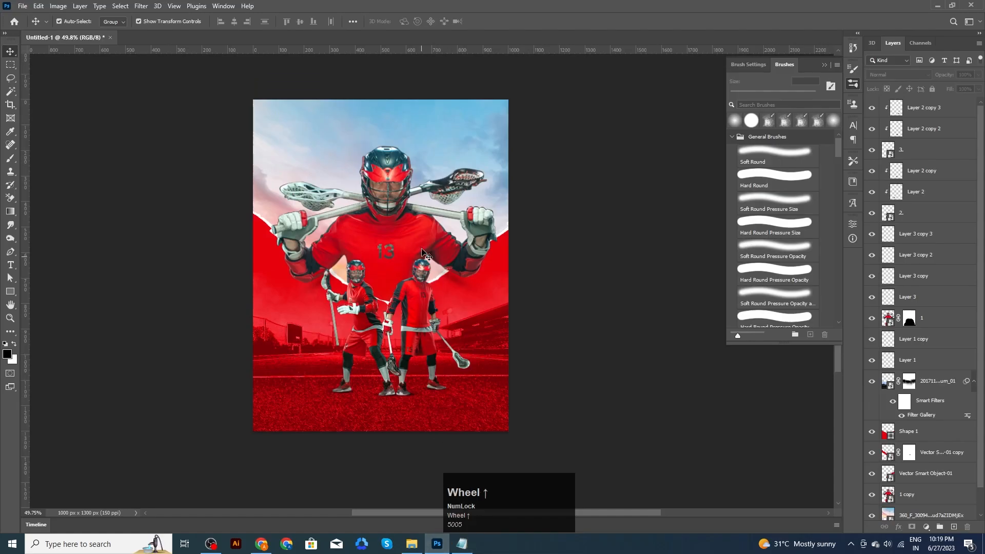
key(t)
click(373, 258)
key(ctrl+v)
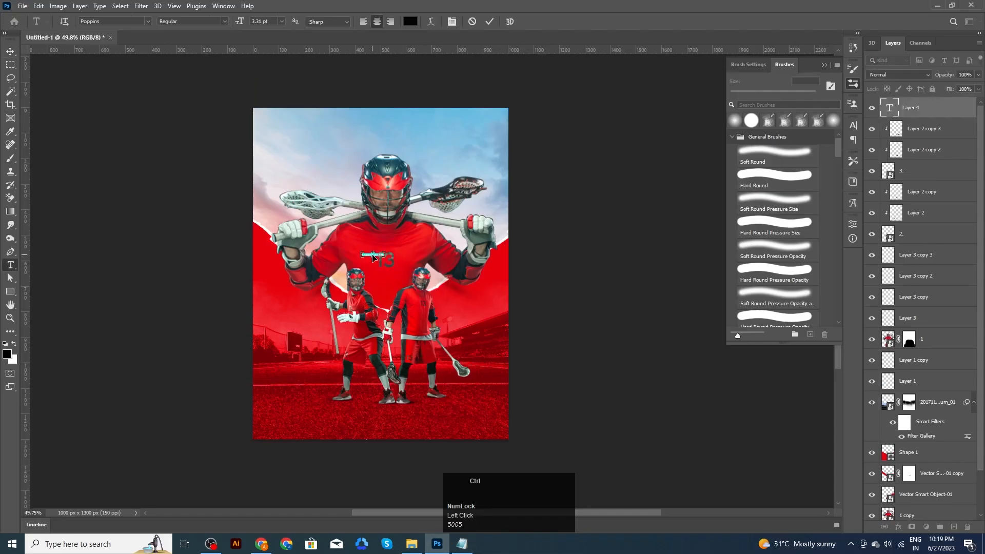
click(73, 61)
key(ctrl+t)
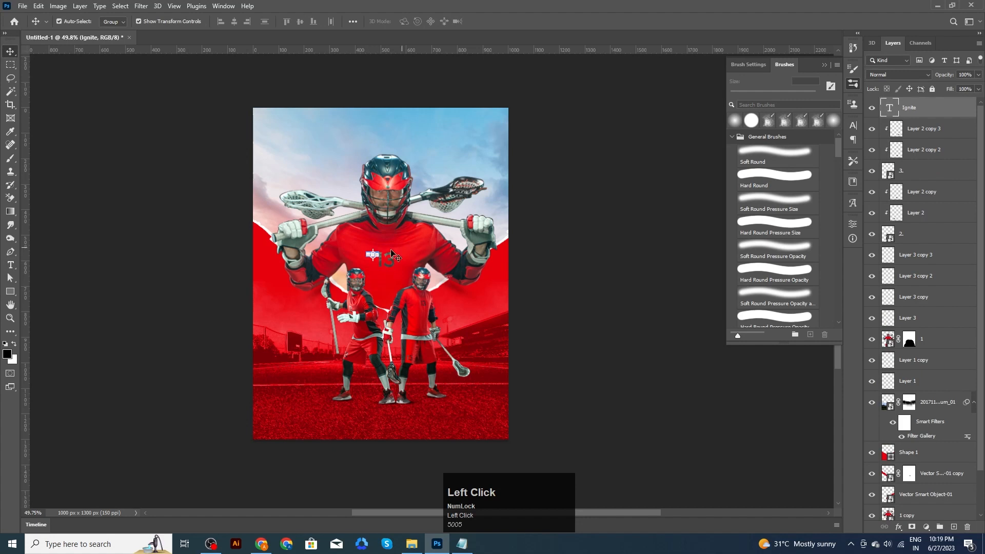
drag(379, 255, 457, 205)
click(510, 22)
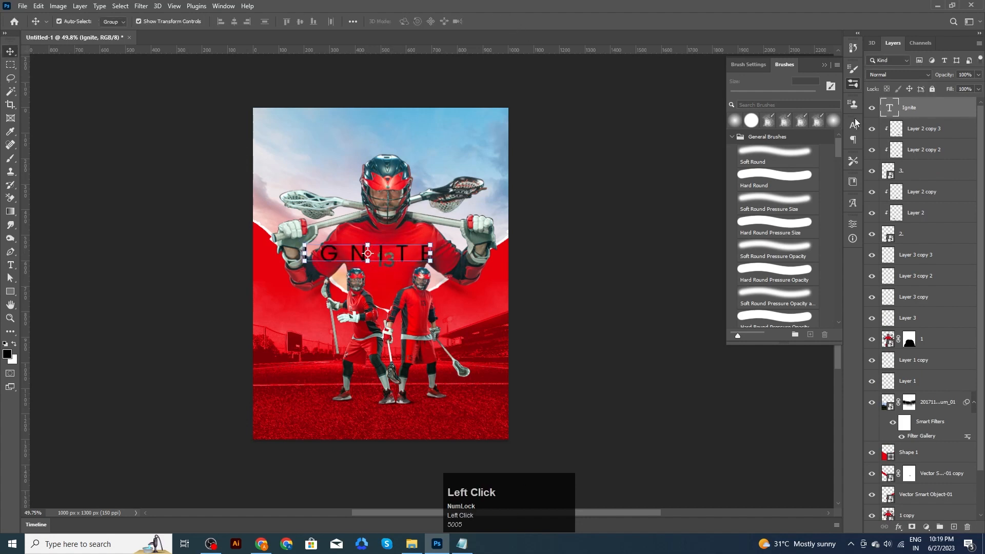
Set the title's font to FREEKICK, its tracking to 0 and its size to 150 pt
click(854, 125)
click(792, 140)
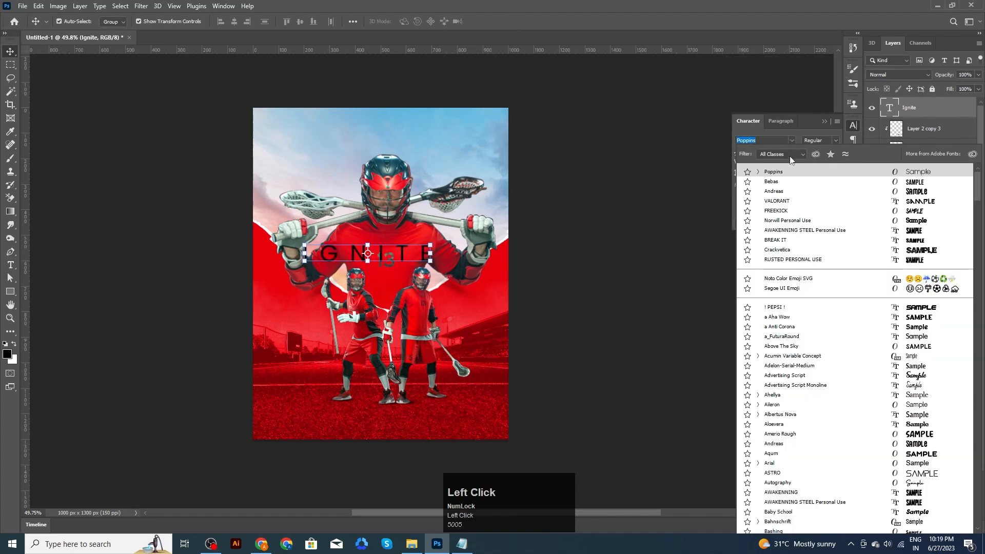
click(778, 212)
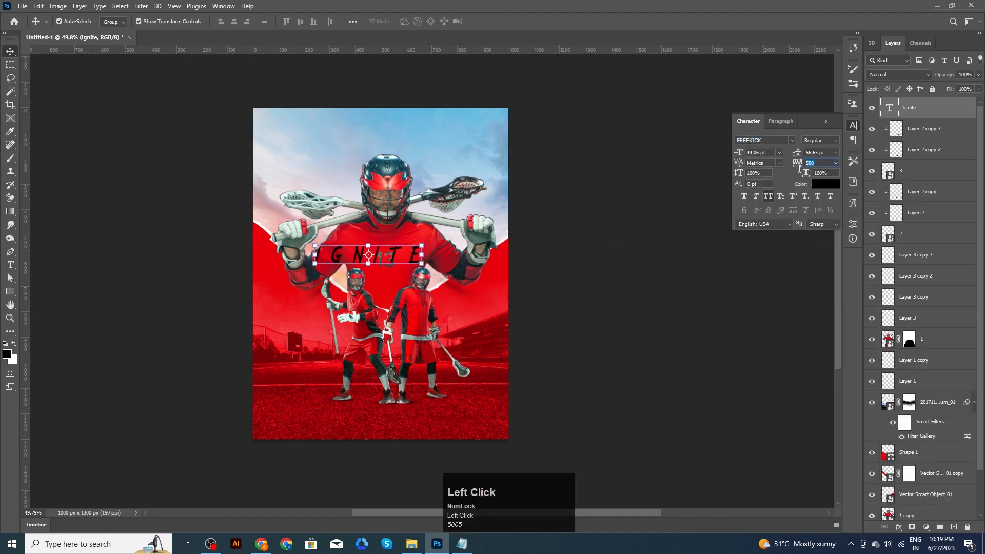
text(0)
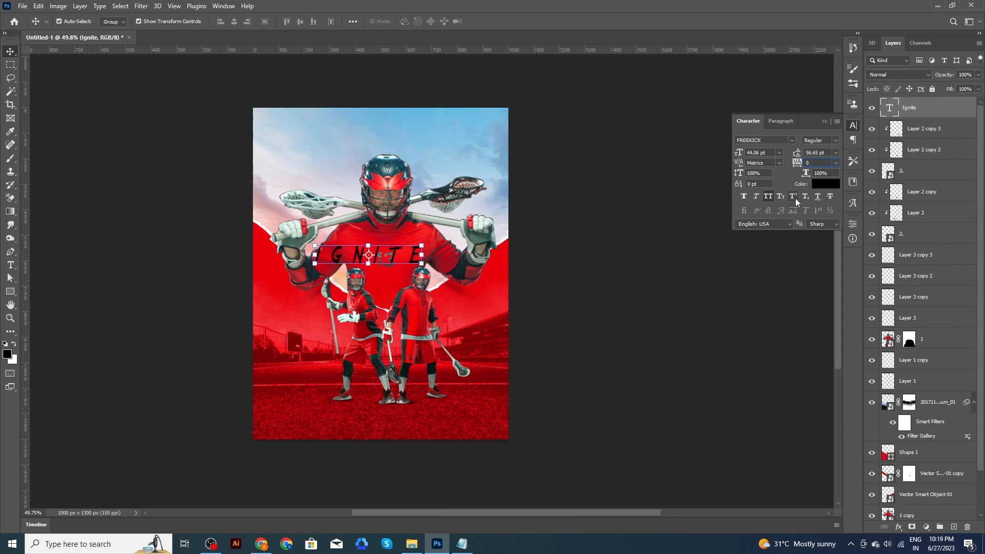
key(Return)
click(747, 153)
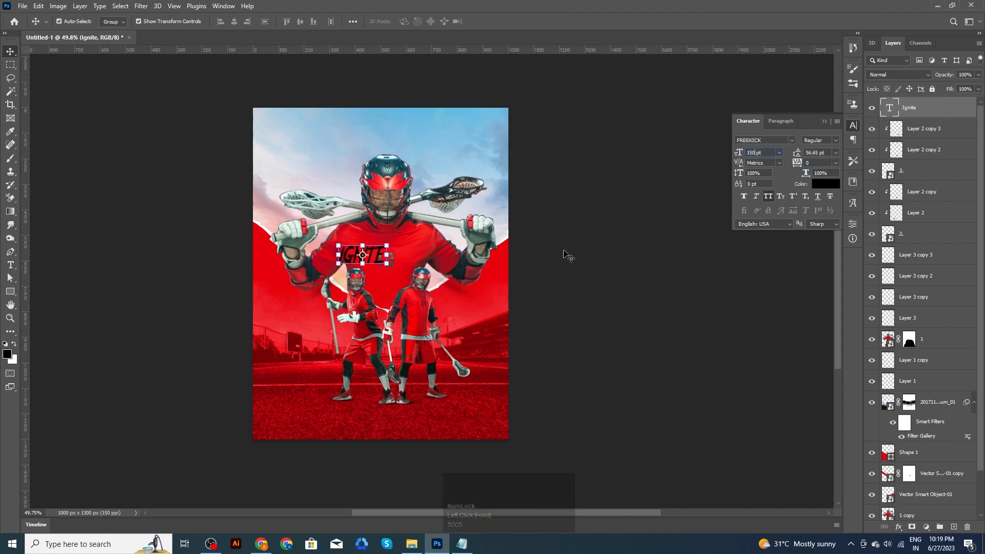
key(Return)
Move the title up over the large player's helmet and set its text colour to white (ffffff)
drag(417, 241, 439, 167)
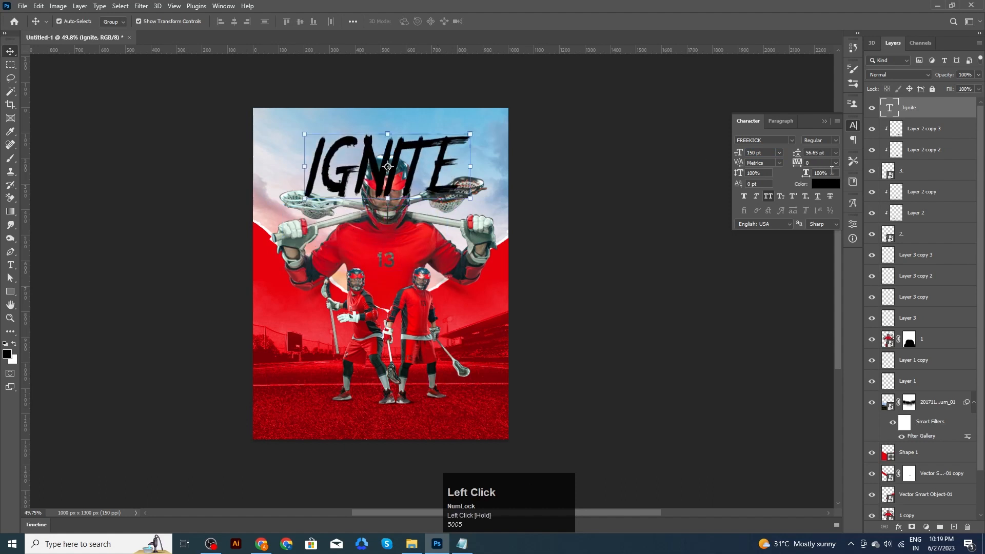
click(827, 184)
drag(719, 187, 685, 147)
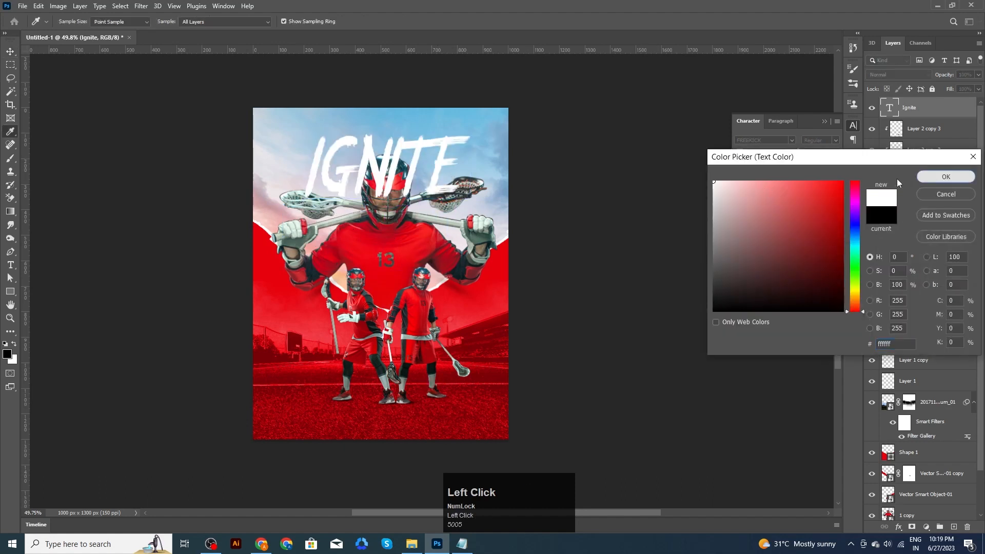
click(946, 177)
Raise the title, rotate it about -7.5° and scale it to about 93%
scroll(457, 171, up, 1)
drag(430, 171, 433, 149)
drag(479, 102, 483, 76)
drag(475, 173, 468, 169)
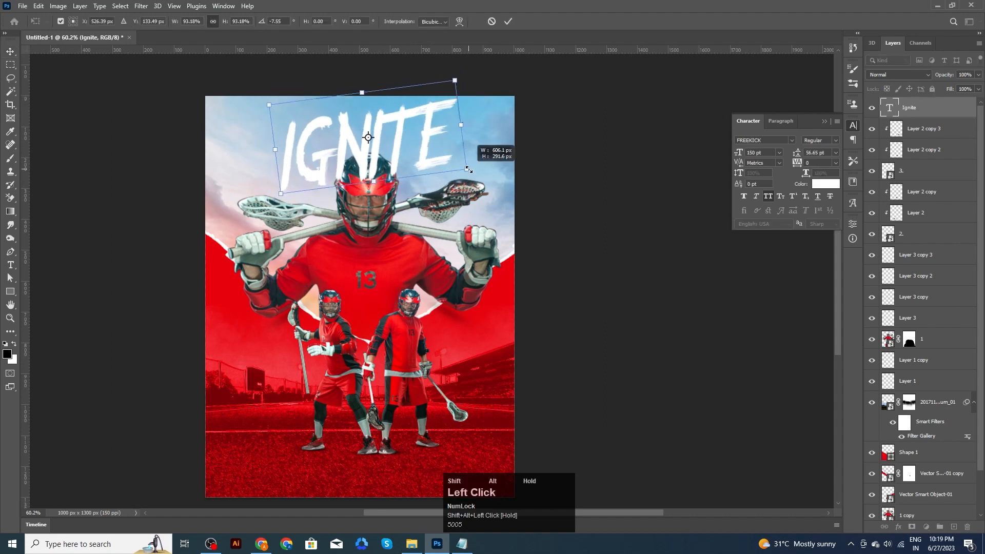
click(508, 22)
Lower the title slightly and move its layer below layer 1 so it sits behind the large player's helmet
drag(429, 138, 427, 143)
drag(934, 111, 913, 350)
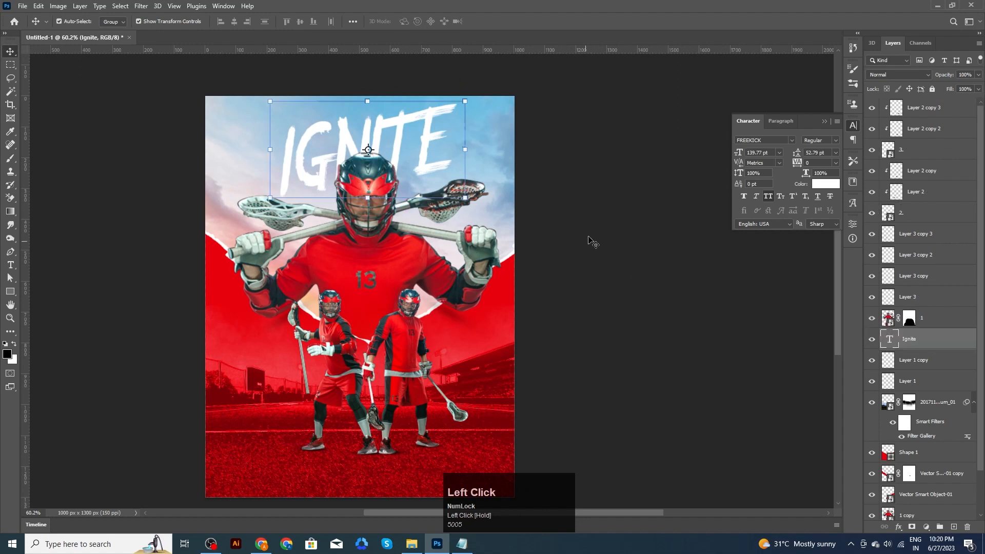
click(571, 241)
scroll(518, 224, down, 3)
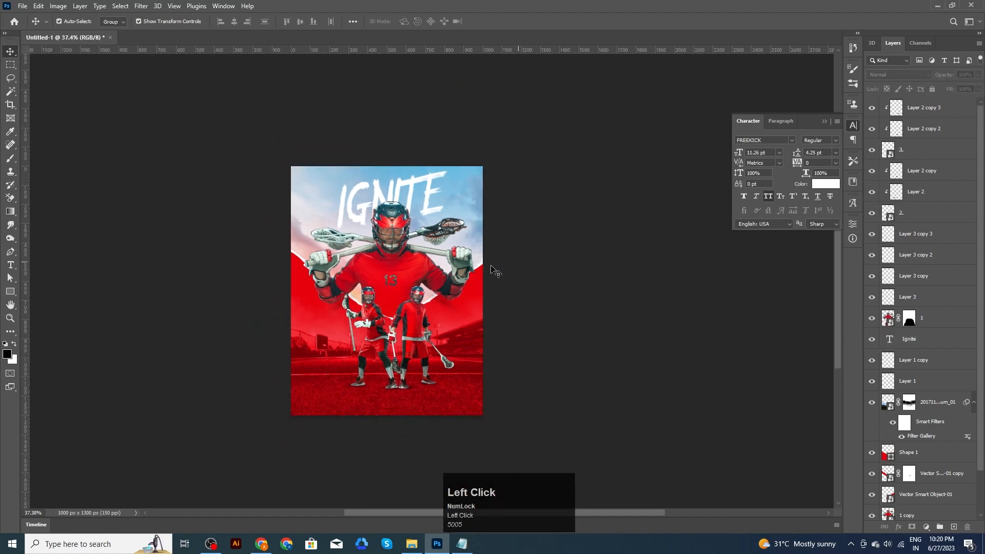
Select layers 1 and 1 copy together and nudge the large player slightly downward away from the title
scroll(488, 279, up, 3)
click(394, 296)
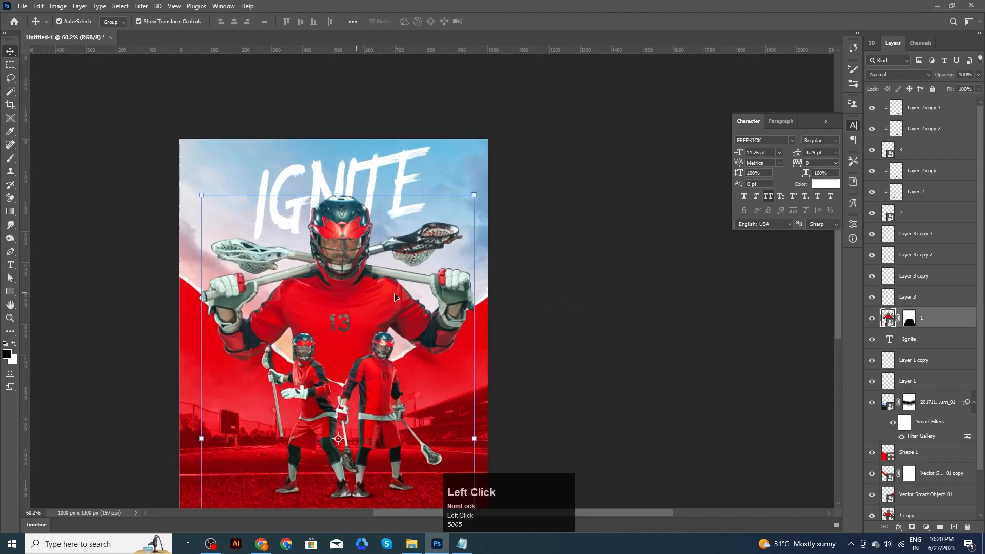
scroll(922, 330, down, 2)
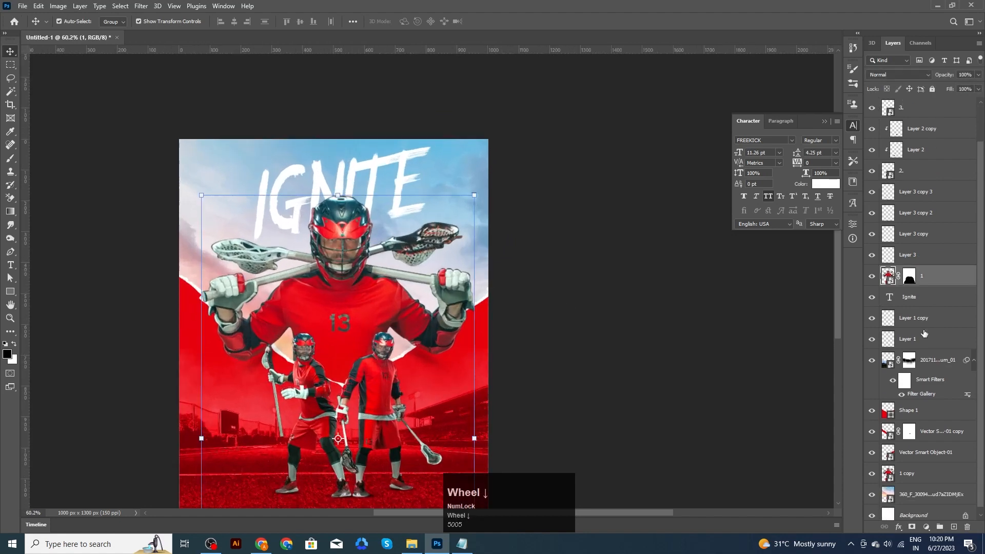
ctrl+click(931, 468)
key(Down)
key(Down)
key(Down)
key(Down)
key(Down)
key(Down)
key(Down)
key(Down)
key(Down)
key(Down)
key(Down)
key(Down)
key(Down)
key(Down)
key(Down)
key(Down)
key(Down)
key(Down)
key(Down)
click(594, 339)
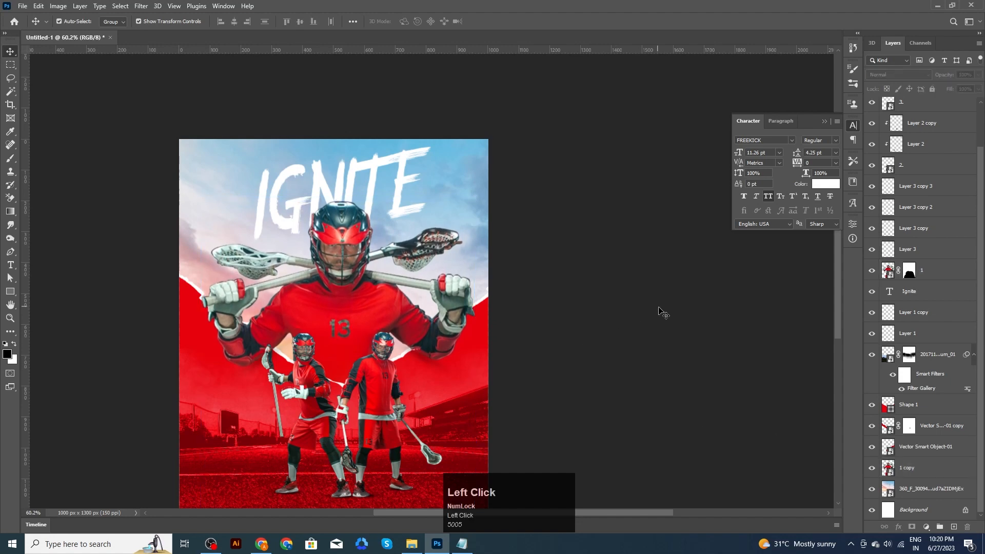
Paint black with the soft 100 px brush on layer 1's mask to fade the large player's lower body between the two small players
click(362, 327)
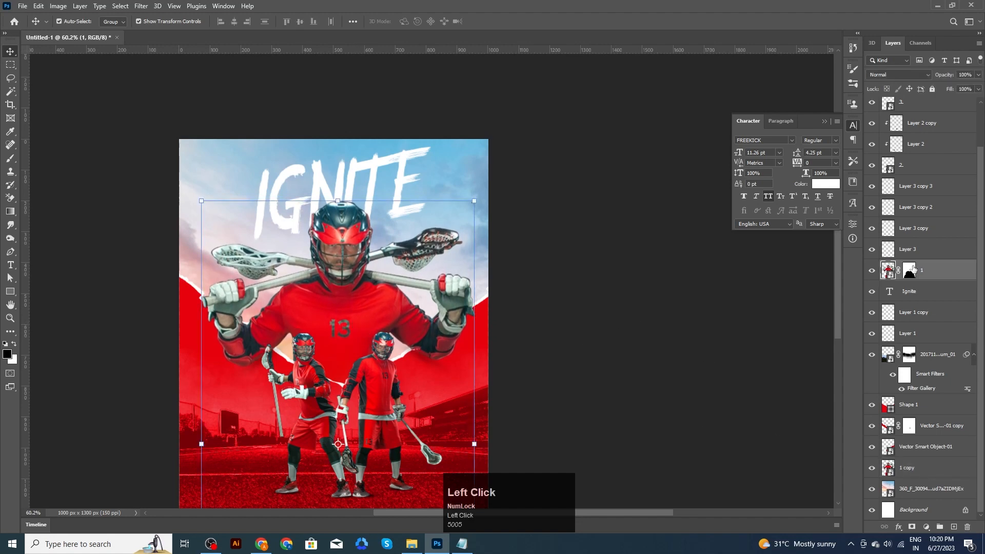
click(910, 270)
key(b)
scroll(372, 379, up, 3)
drag(385, 405, 318, 398)
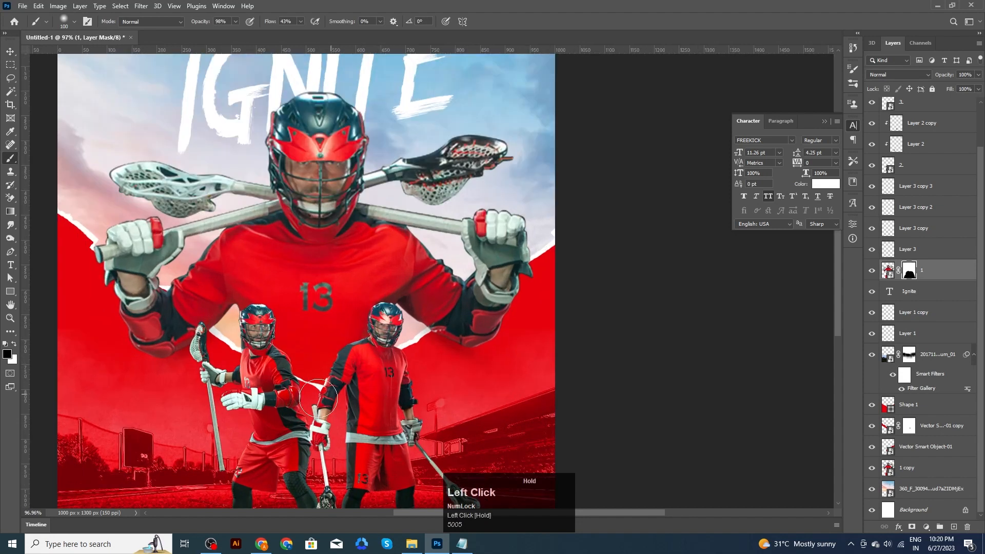
key(v)
click(600, 332)
Add a Multiply Drop Shadow to Vector Smart Object-01 with 39% opacity, 17° angle, 27 px distance, 3% spread and 62 px size
drag(553, 264, 573, 216)
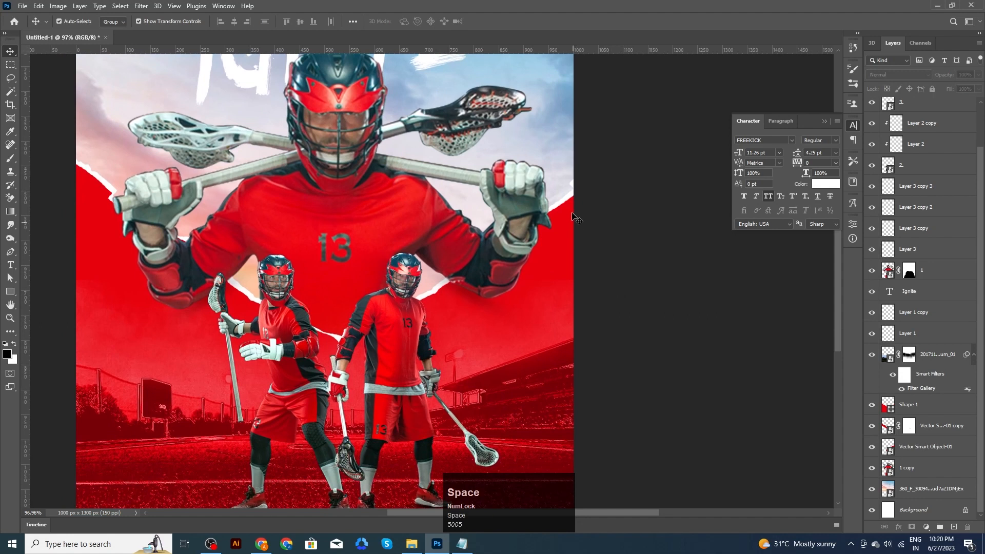
click(572, 201)
double_click(968, 448)
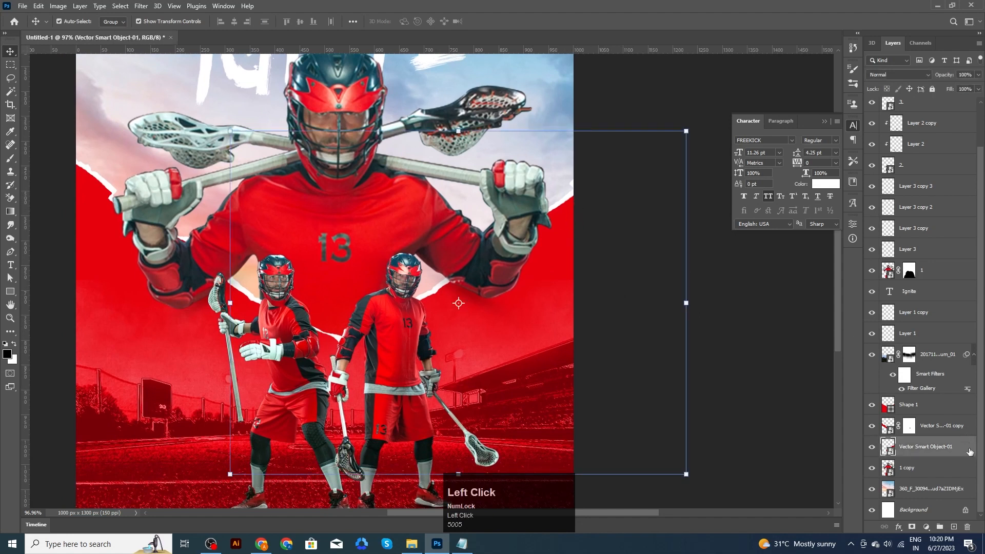
click(618, 346)
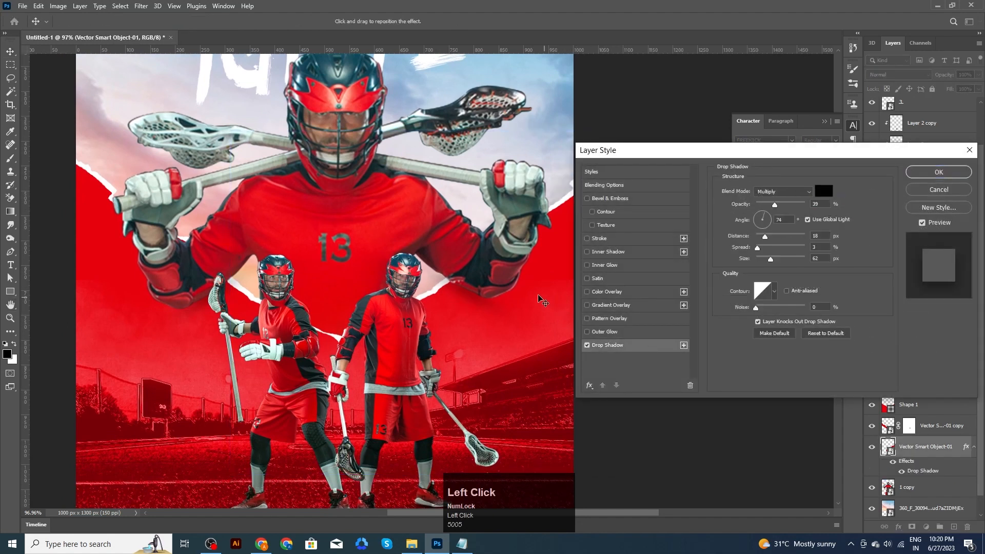
drag(538, 296, 534, 293)
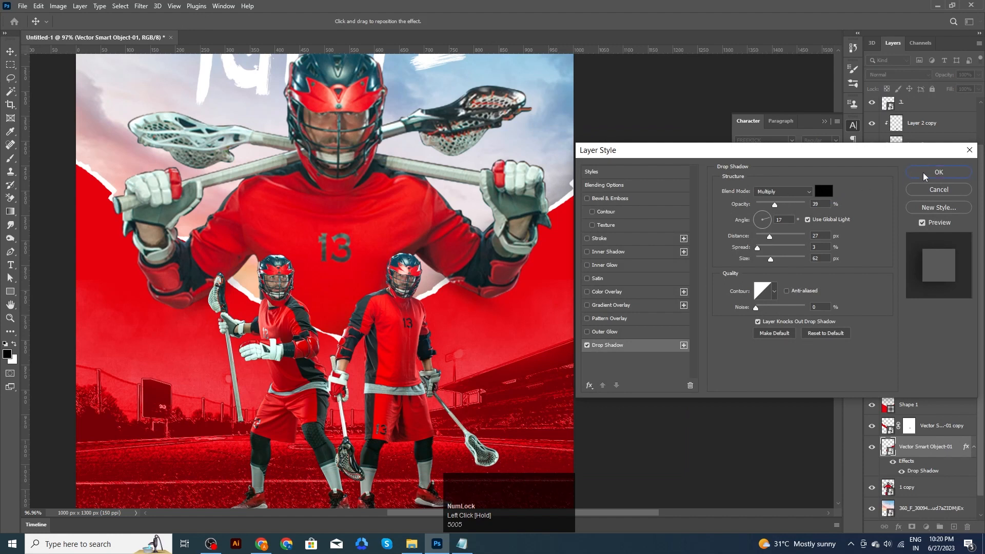
click(938, 172)
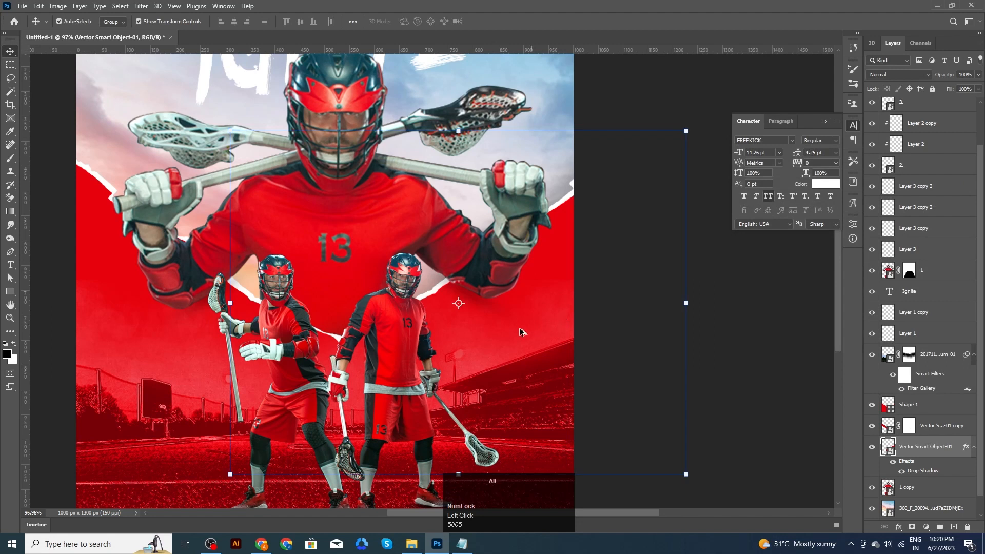
Copy the Drop Shadow effect from Vector Smart Object-01 onto the Vector Smart Object-01 copy layer
scroll(320, 295, down, 3)
click(320, 295)
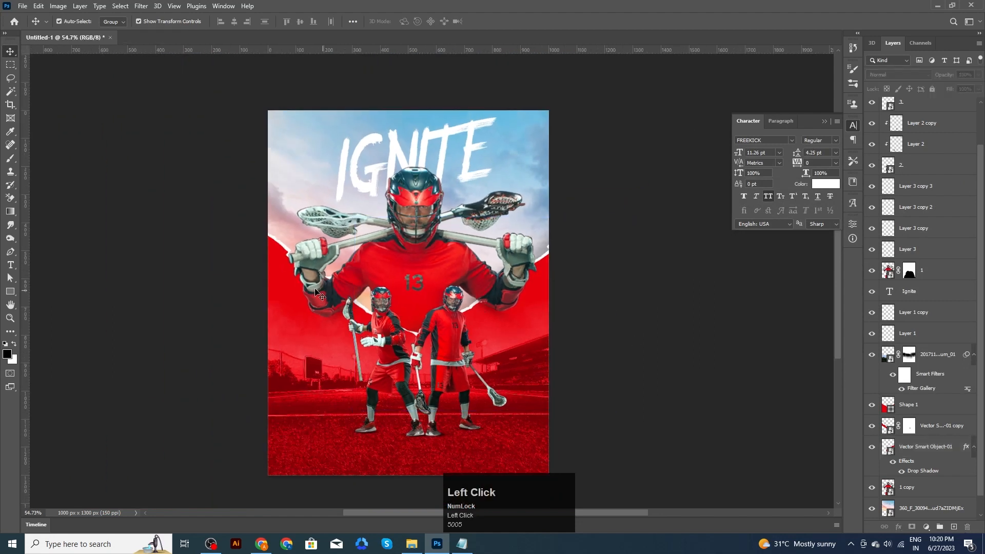
click(280, 251)
scroll(955, 422, down, 2)
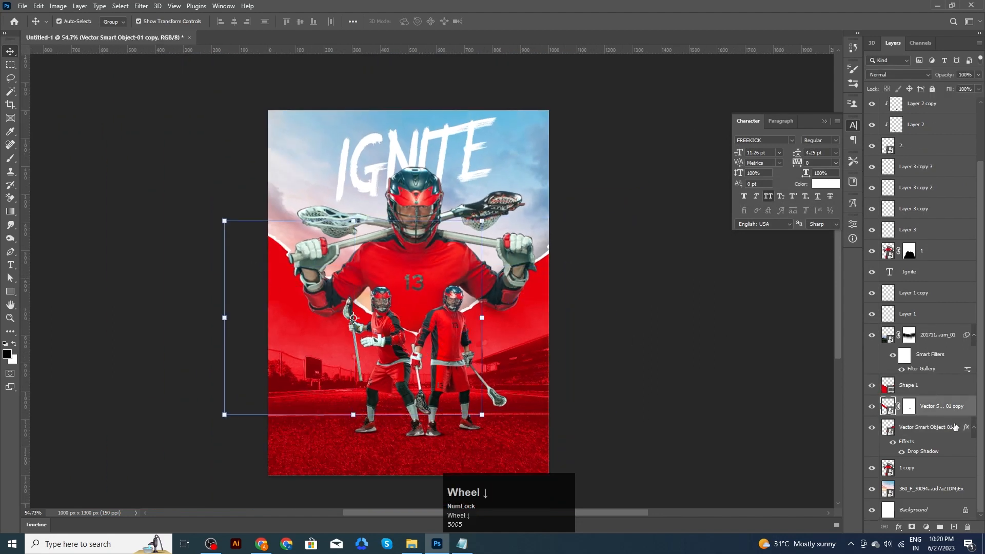
click(965, 429)
drag(967, 428, 953, 408)
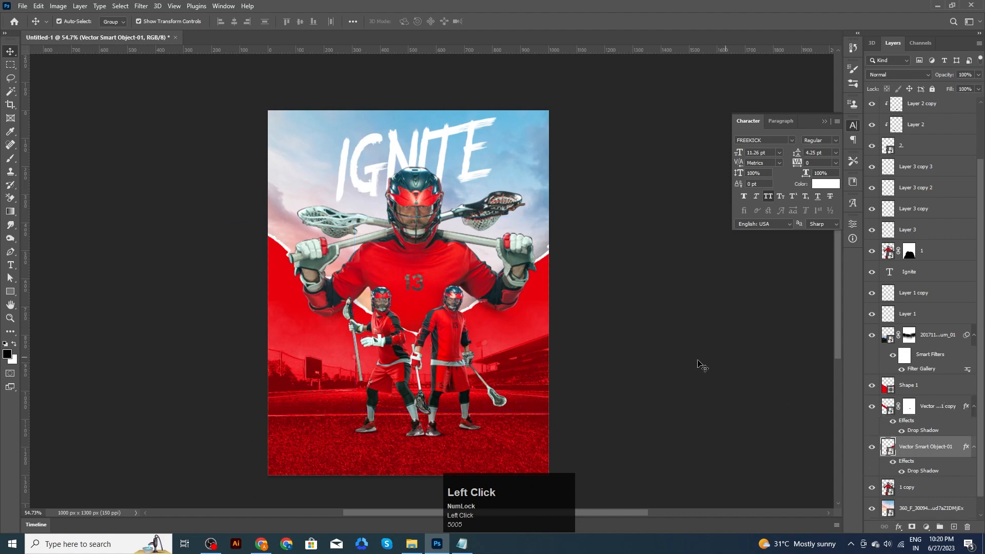
Duplicate the Ignite title, bring the copy to the front of the layer stack and move it down over the large player's chest
scroll(682, 378, up, 2)
scroll(683, 367, up, 1)
click(690, 342)
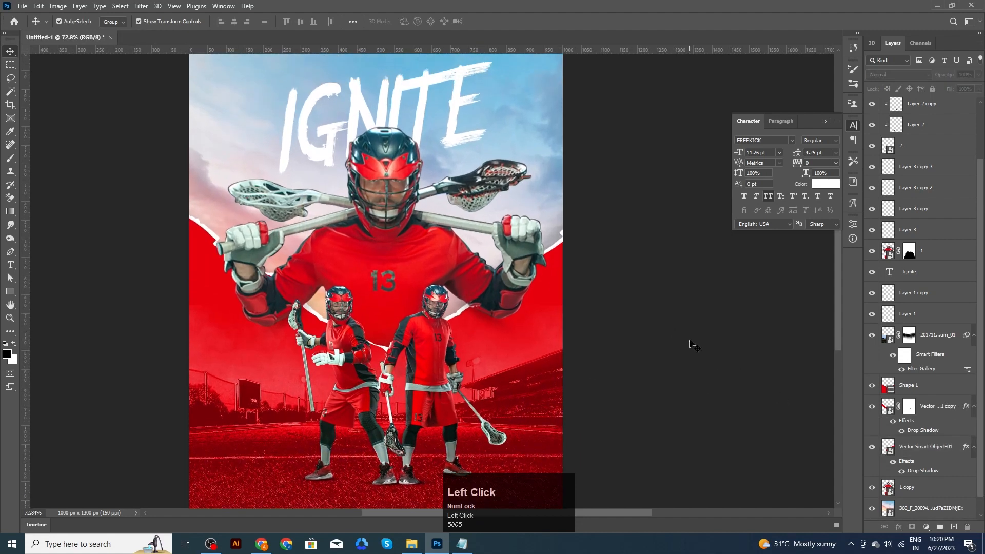
drag(651, 281, 656, 345)
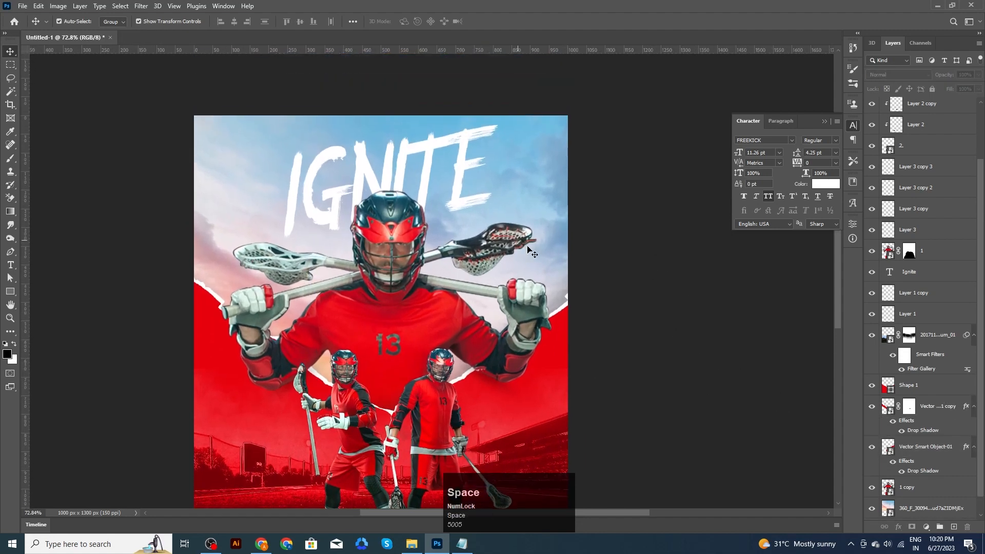
click(457, 205)
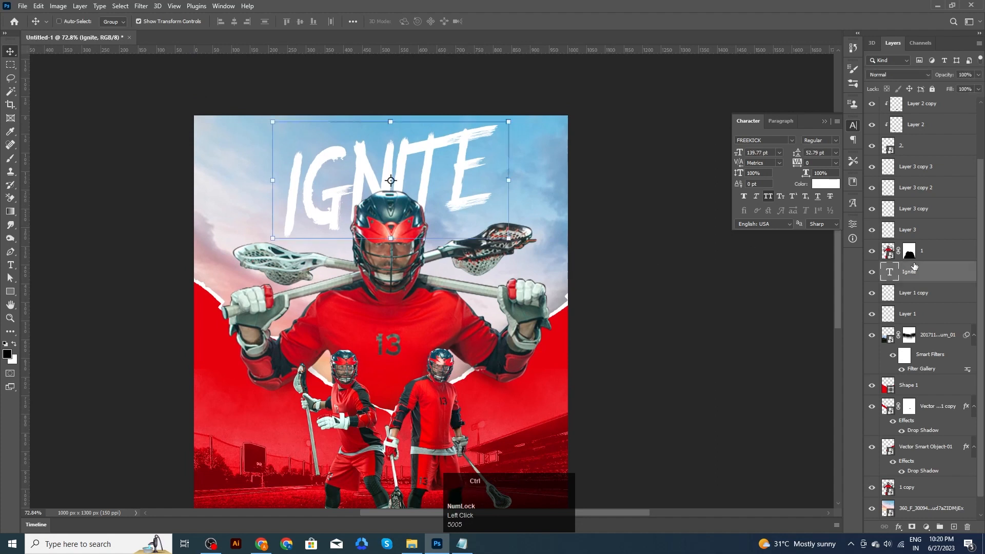
key(ctrl+j)
drag(939, 274, 947, 100)
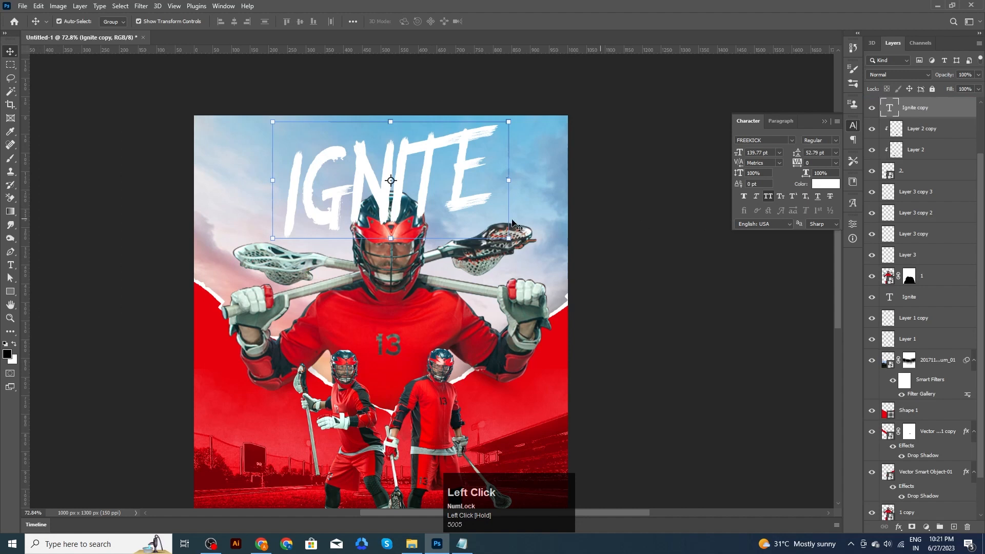
drag(513, 223, 507, 391)
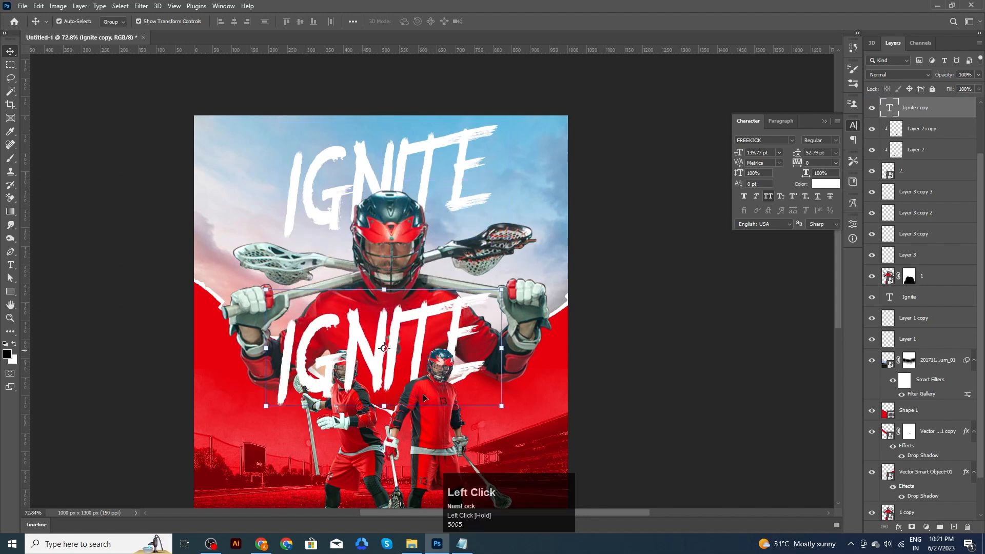
Copy "the Field" from poster text.txt in Notepad and replace the duplicated title's text with it in Photoshop
click(461, 545)
drag(180, 125, 247, 124)
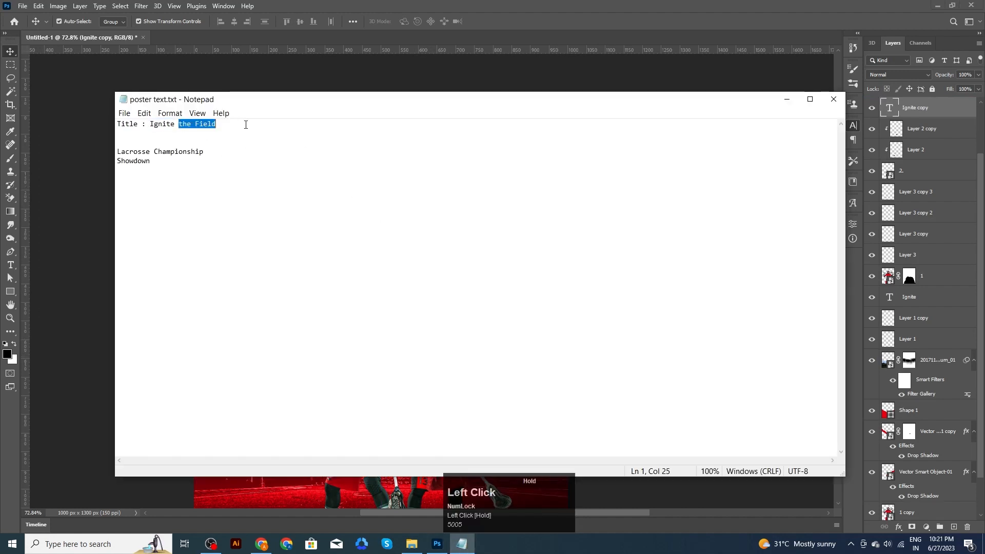
key(ctrl+c)
click(443, 547)
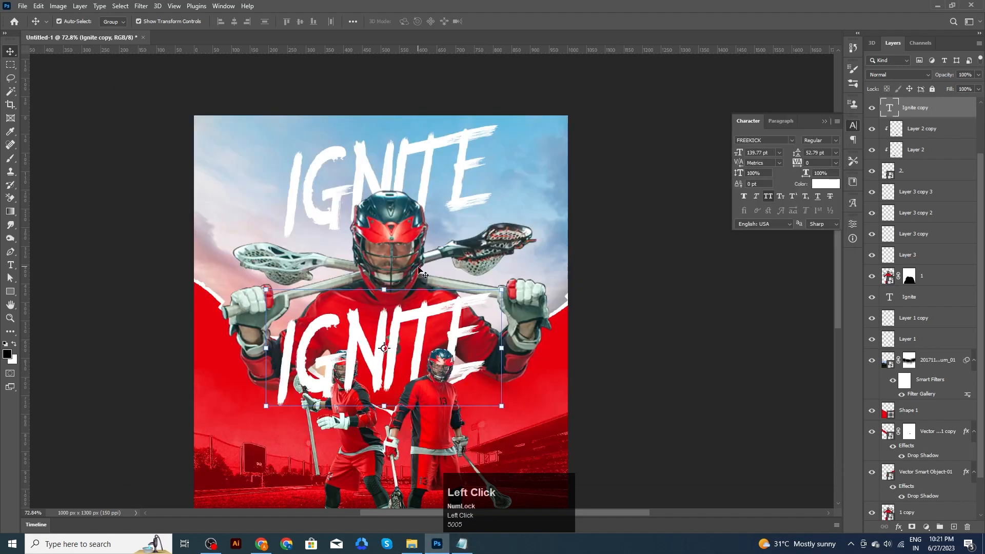
double_click(453, 332)
key(ctrl+v)
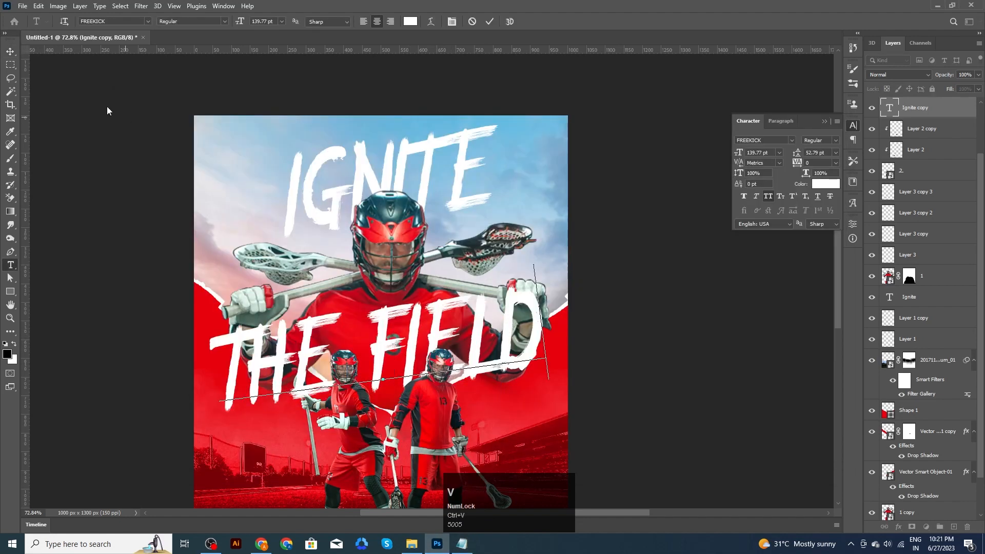
click(98, 113)
Shrink "the Field" and place it under the title's last letters beside the helmet, with its font set to Poppins
key(ctrl+t)
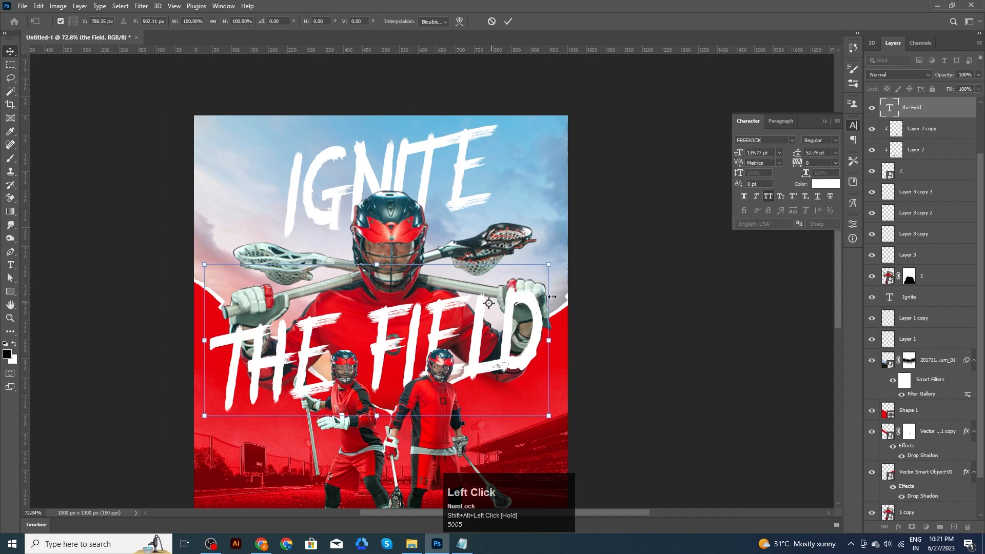
drag(552, 296, 496, 221)
click(512, 21)
click(792, 140)
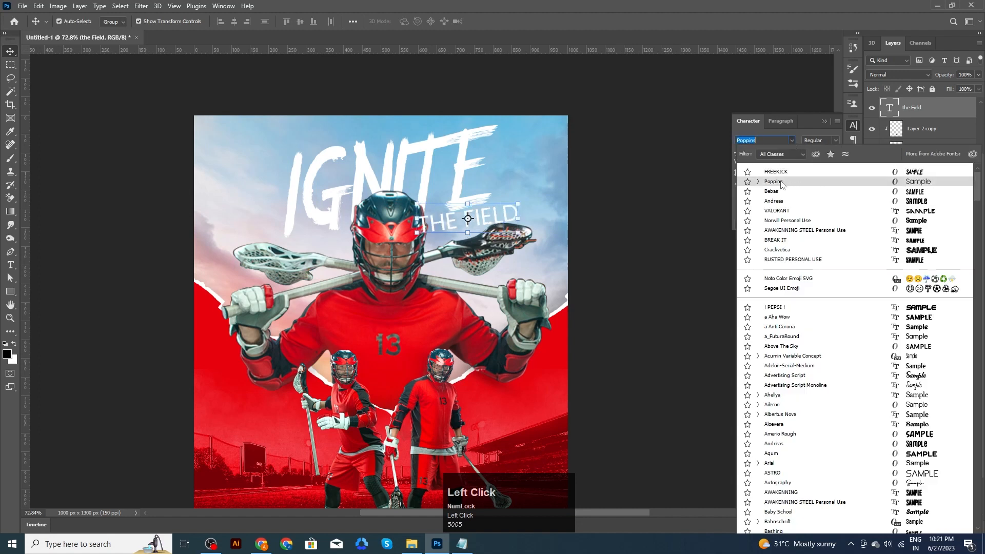
click(784, 182)
Scale "the Field" to about 61% and fine-tune its tilt and position just beneath the title's last letter
scroll(484, 225, up, 3)
drag(540, 189, 513, 145)
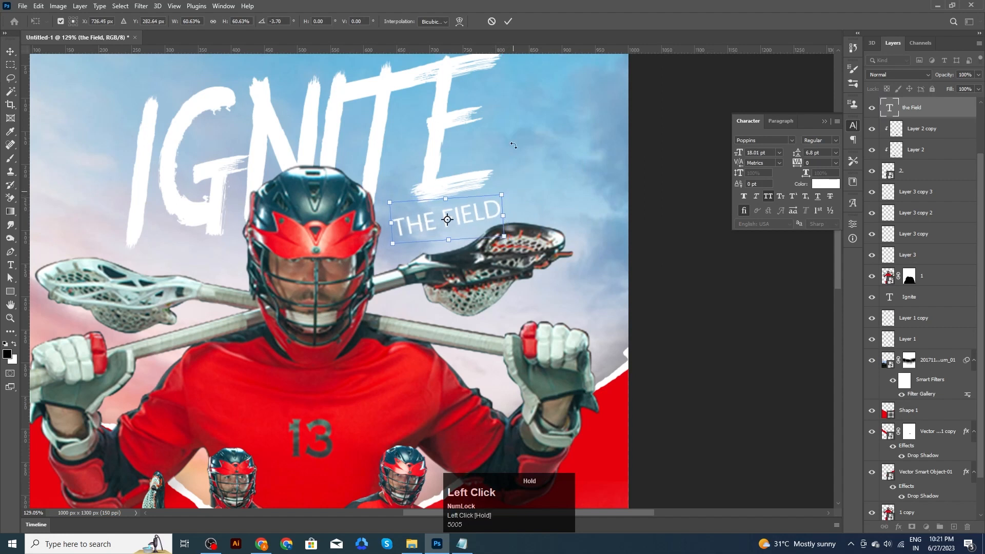
click(534, 75)
click(479, 220)
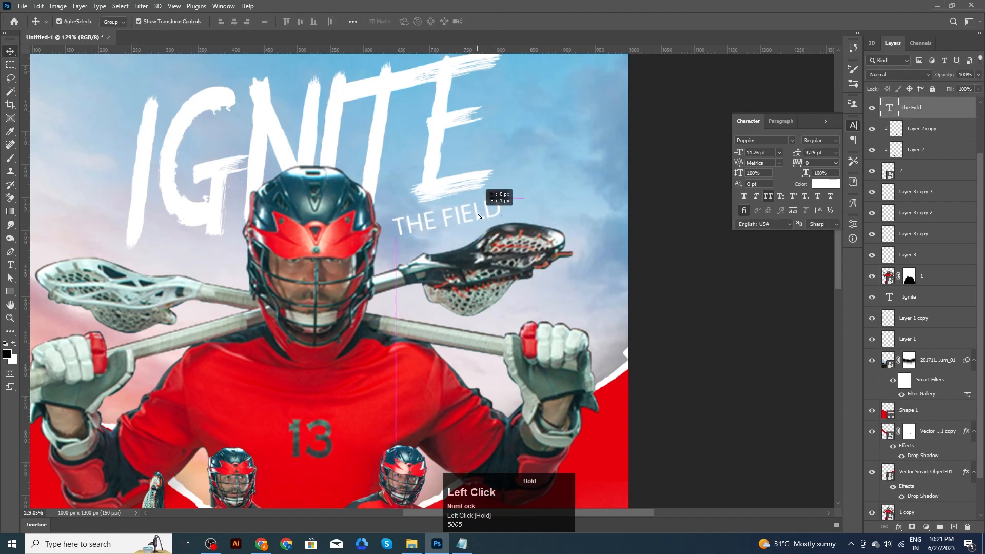
drag(513, 190, 534, 186)
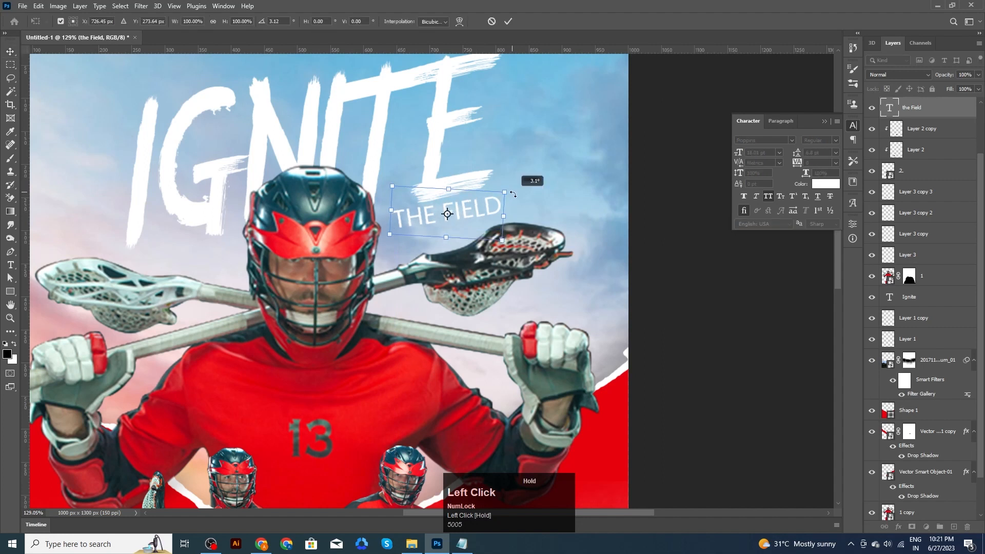
click(508, 21)
Set the font style of "the Field" to Medium Italic
click(820, 141)
click(818, 212)
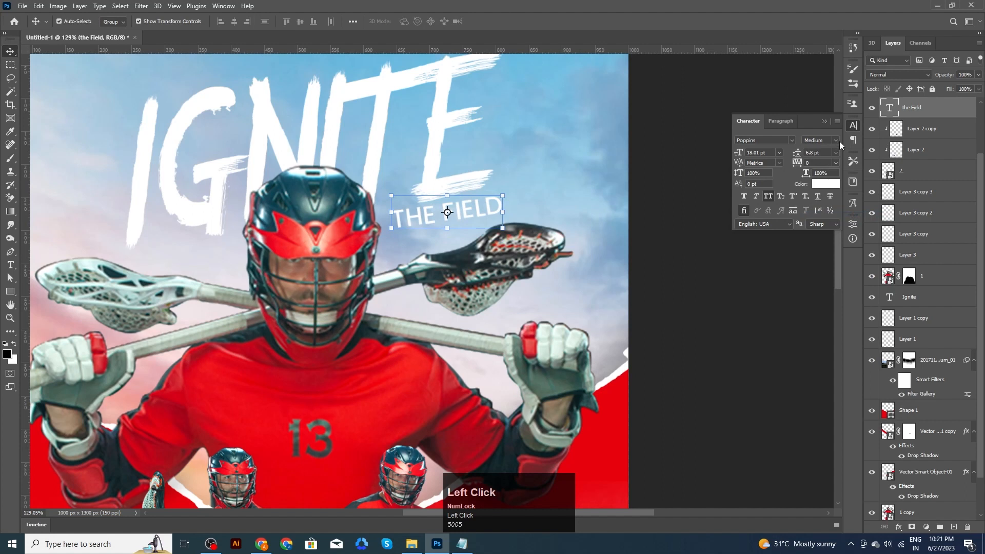
click(840, 145)
click(821, 224)
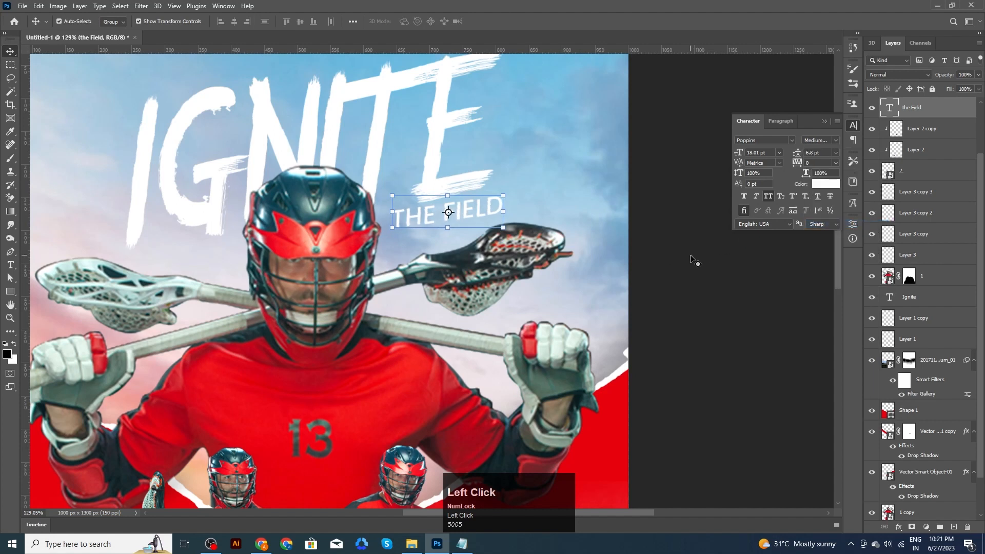
click(683, 278)
Copy the two lines "Lacrosse Championship Showdown" from poster text.txt in Notepad
scroll(683, 277, down, 1)
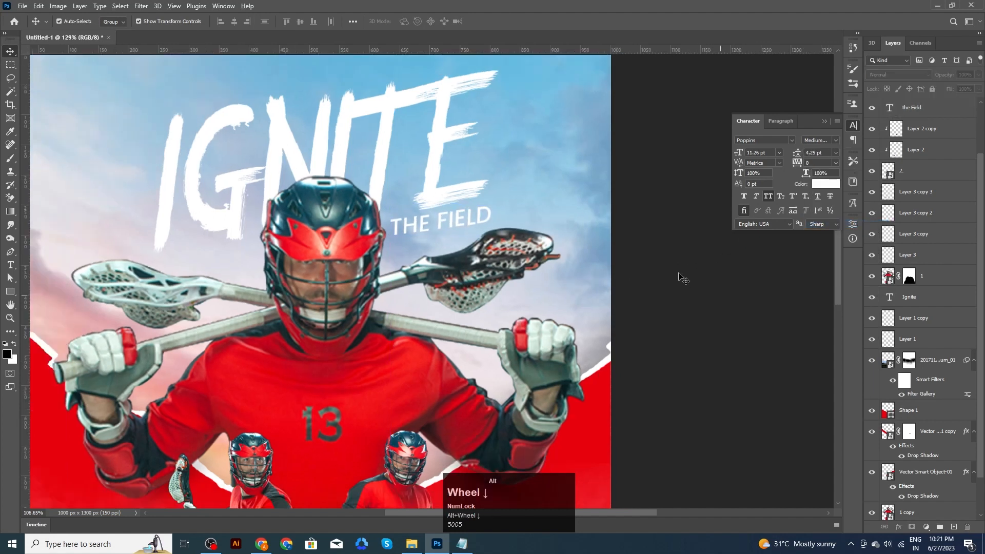
scroll(683, 277, down, 5)
click(631, 275)
scroll(466, 202, up, 3)
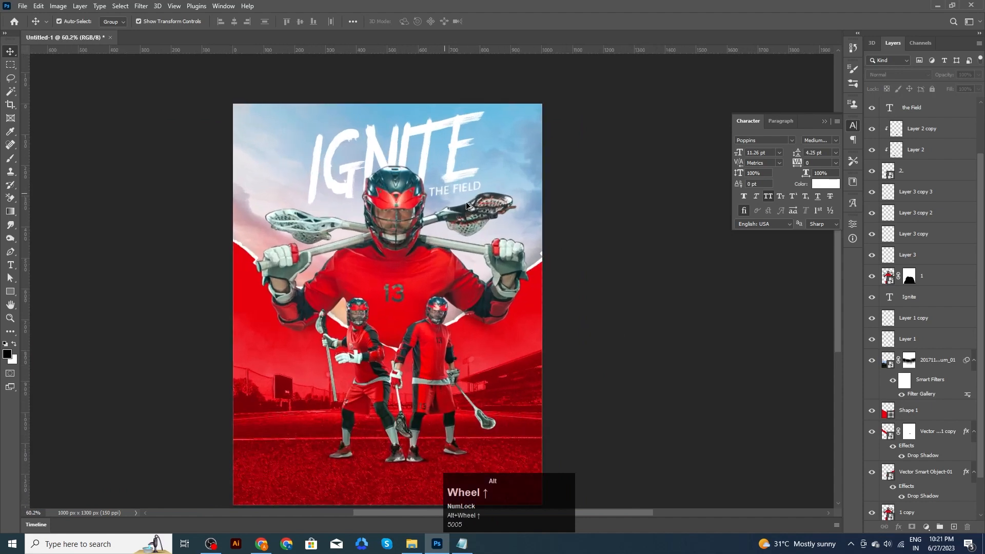
drag(615, 317, 620, 279)
drag(605, 346, 610, 328)
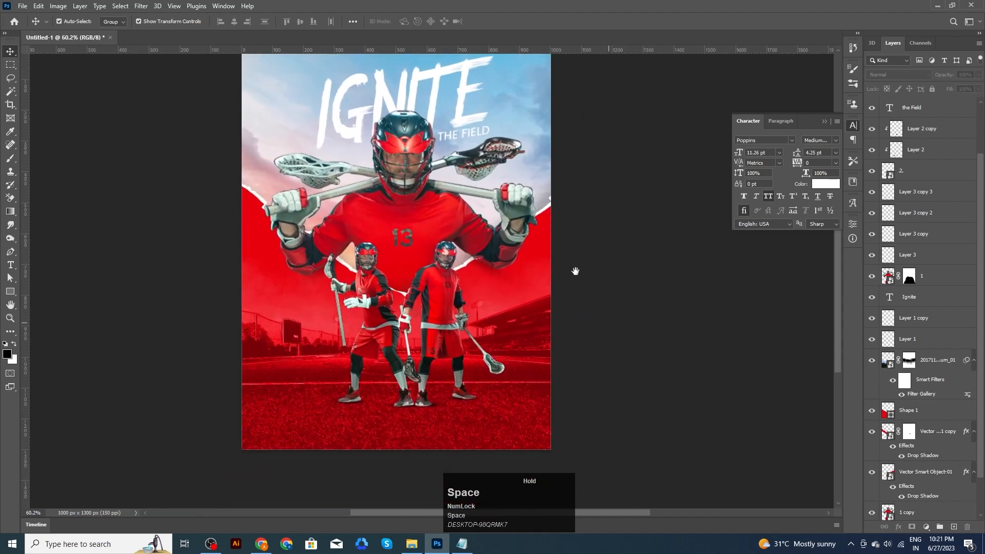
click(463, 543)
drag(118, 152, 153, 167)
Switch back to Photoshop and paste "Lacrosse Championship Showdown" as a new text layer below the small players
click(433, 541)
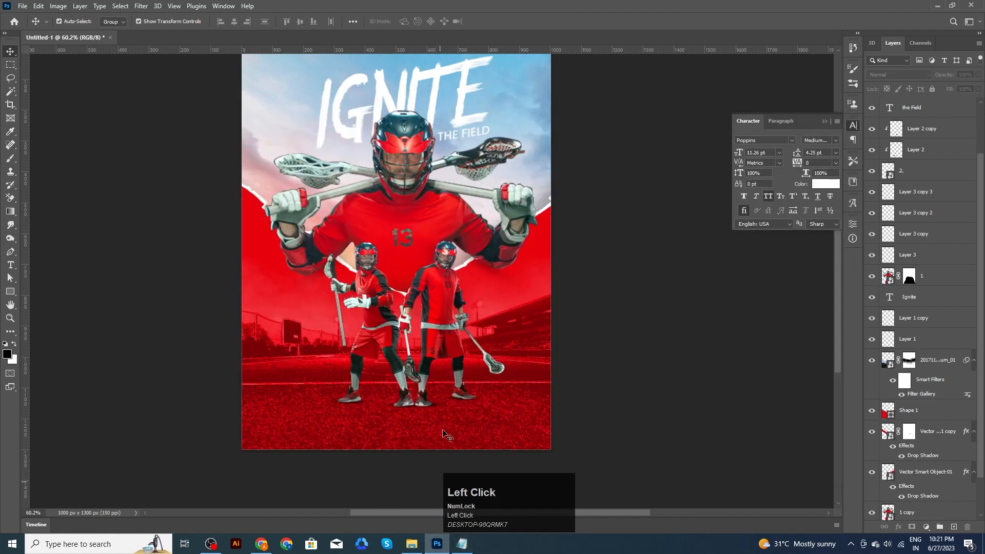
scroll(389, 400, up, 1)
scroll(389, 400, down, 1)
key(t)
click(361, 431)
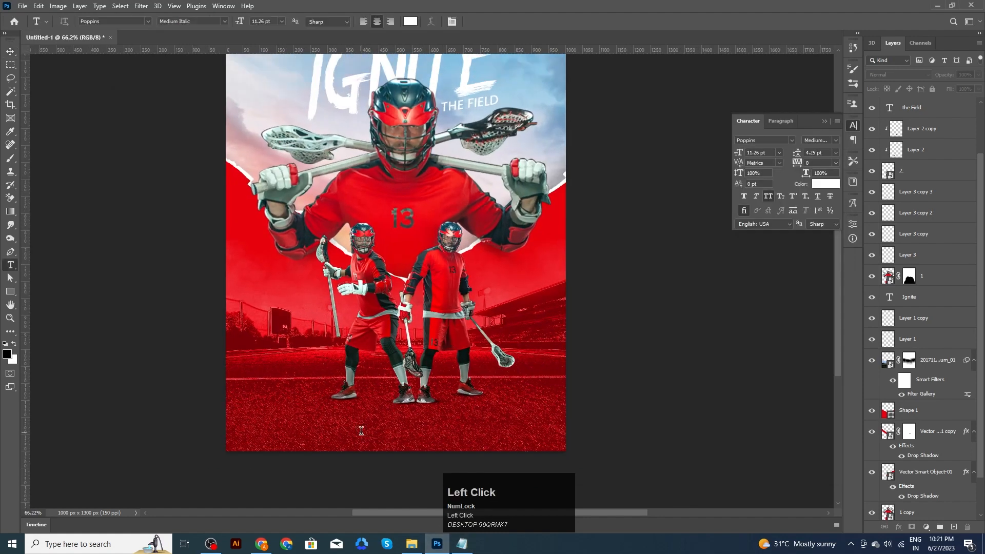
key(ctrl+v)
click(489, 21)
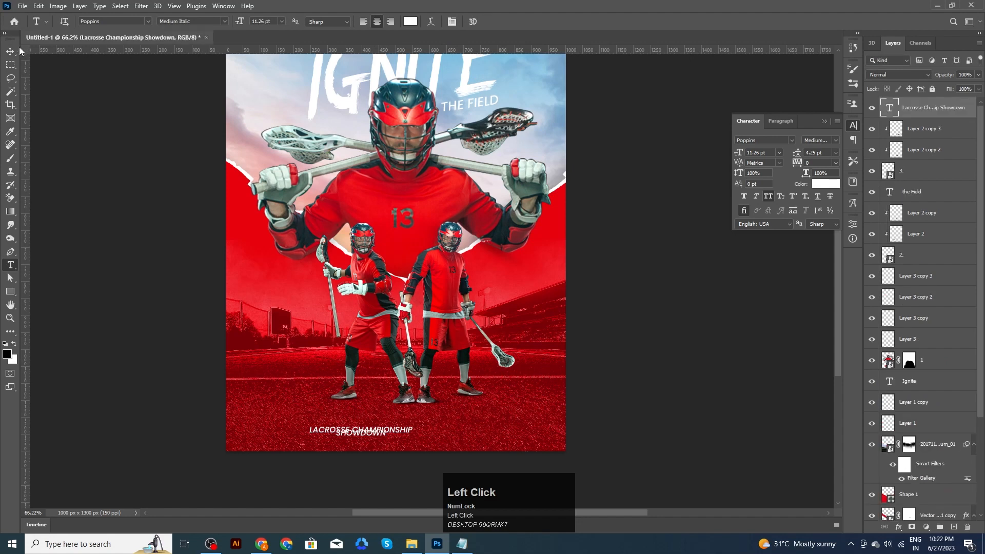
Set the leading of the Lacrosse Championship Showdown text to 10 pt and move it to the middle beneath the small players
key(v)
scroll(389, 450, up, 1)
click(389, 451)
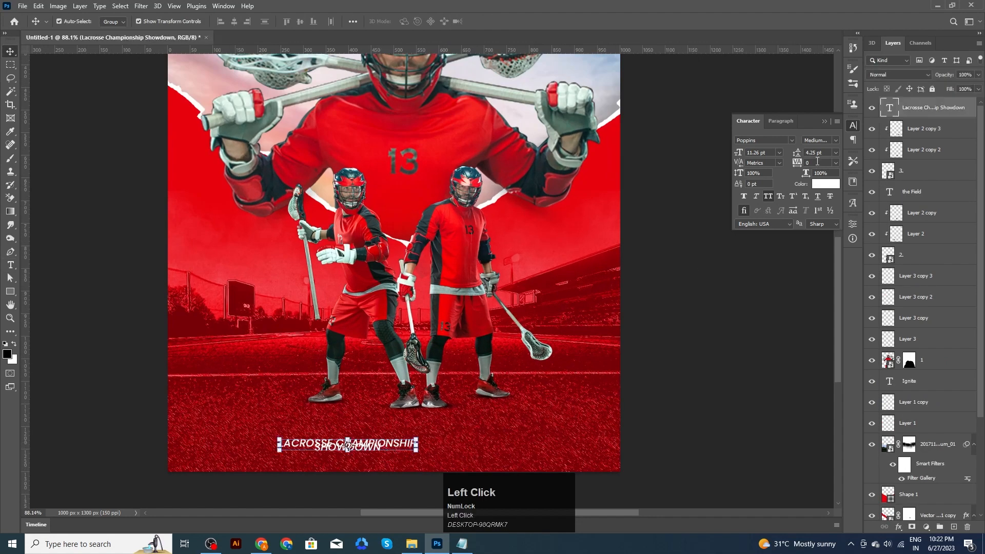
scroll(826, 152, up, 6)
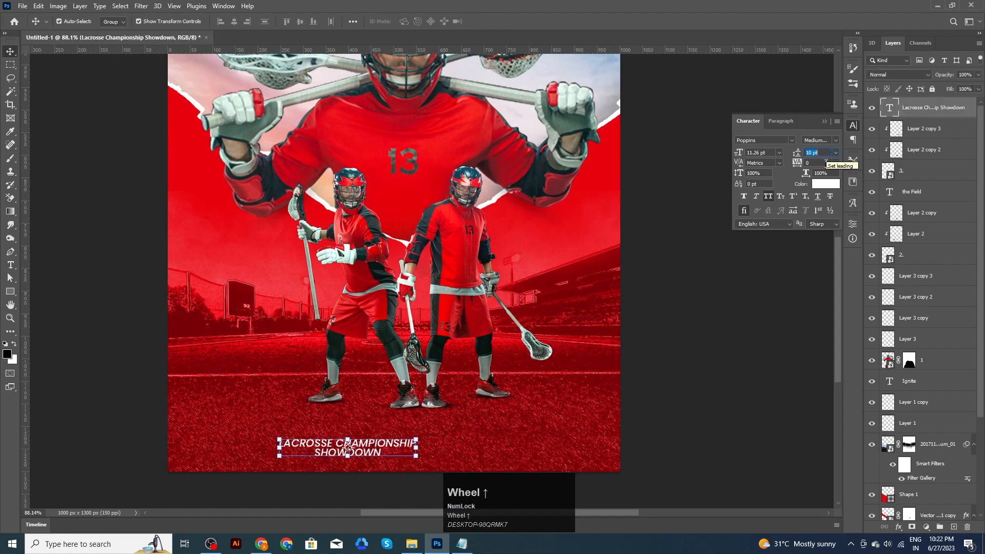
click(644, 426)
drag(644, 426, 639, 362)
drag(343, 384, 405, 376)
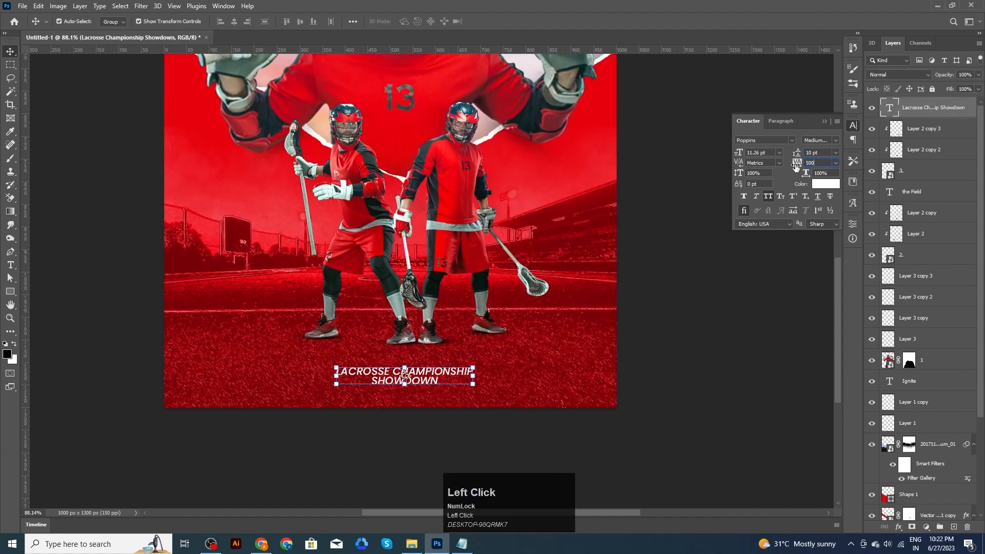
Set the tracking of the Lacrosse Championship Showdown text to 500 and scale the text to about 74%
key(Return)
click(767, 298)
drag(529, 368, 501, 369)
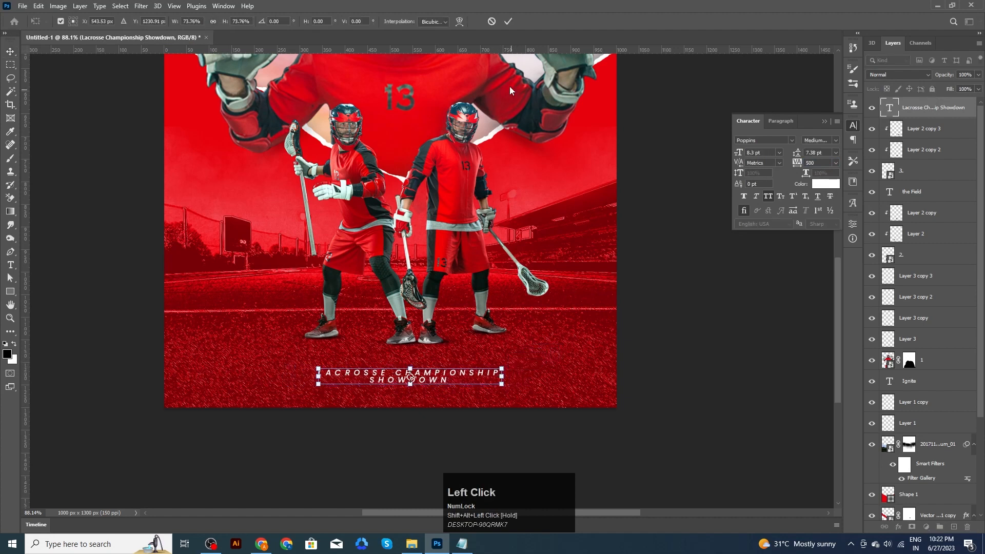
click(507, 23)
Increase the leading of the Lacrosse Championship Showdown text to 13.56 pt
click(443, 381)
scroll(816, 152, up, 6)
click(688, 327)
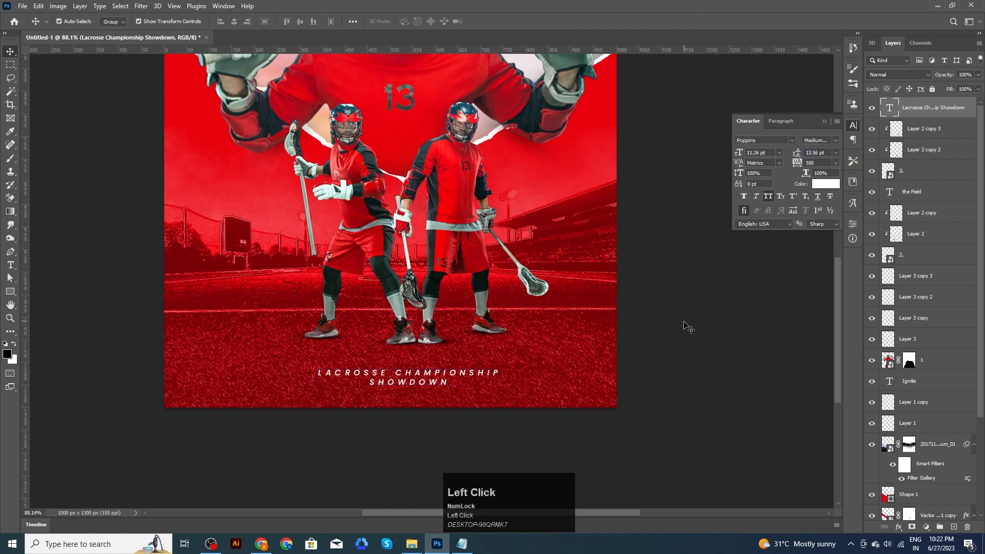
Examine the whole poster to check the composition and the placement of the texts
scroll(631, 310, down, 3)
key(space)
scroll(618, 309, down, 1)
key(space)
drag(593, 352, 601, 332)
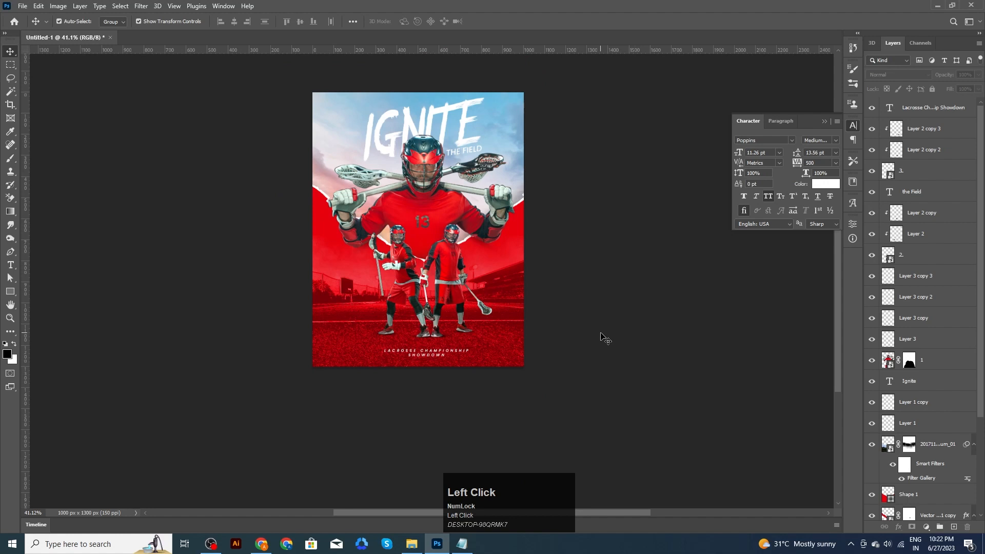
key(space)
drag(593, 325, 588, 322)
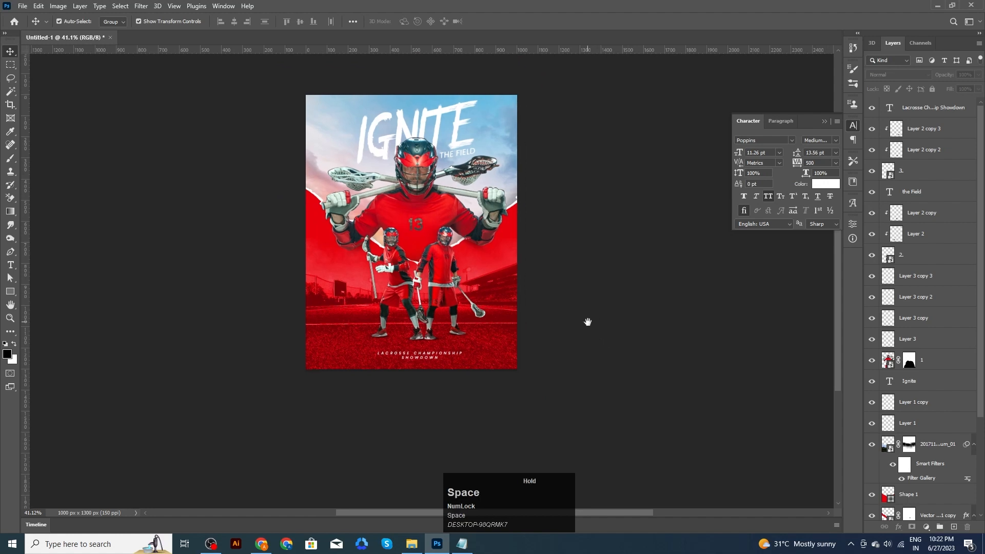
key(space)
drag(587, 249, 662, 281)
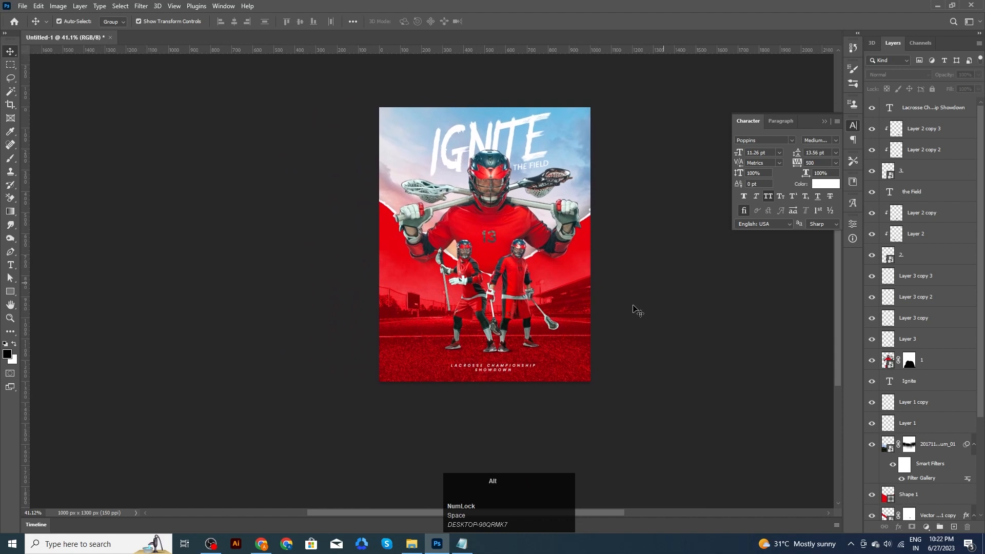
scroll(635, 308, up, 3)
key(space)
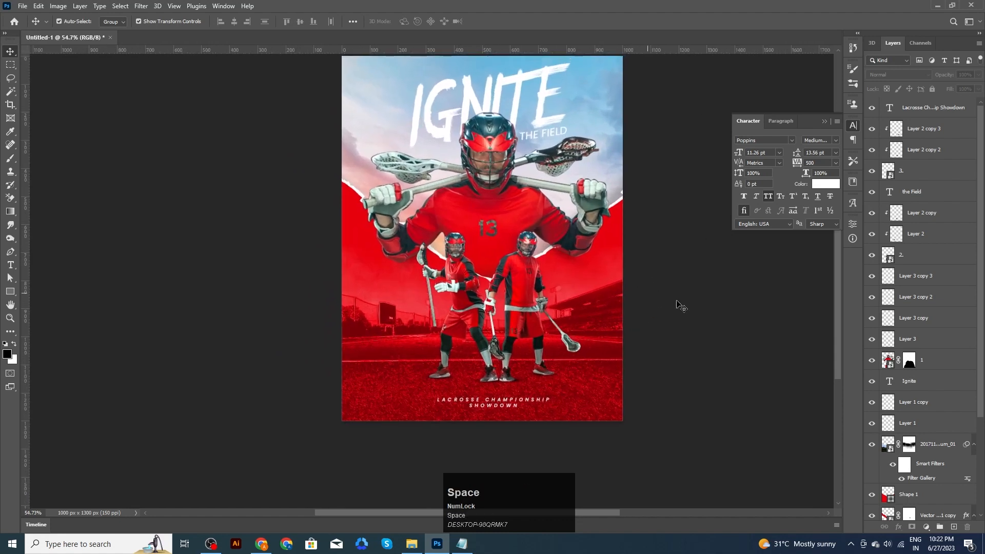
Try recolouring the Ignite title with a red sampled from the poster's background
click(545, 110)
click(825, 184)
click(614, 227)
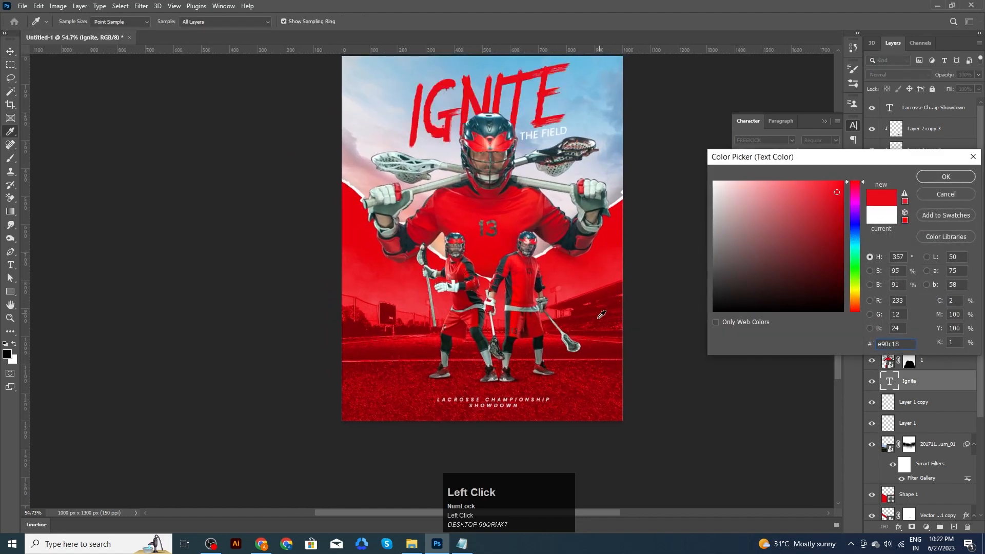
click(588, 307)
click(955, 195)
key(space)
drag(667, 269, 653, 317)
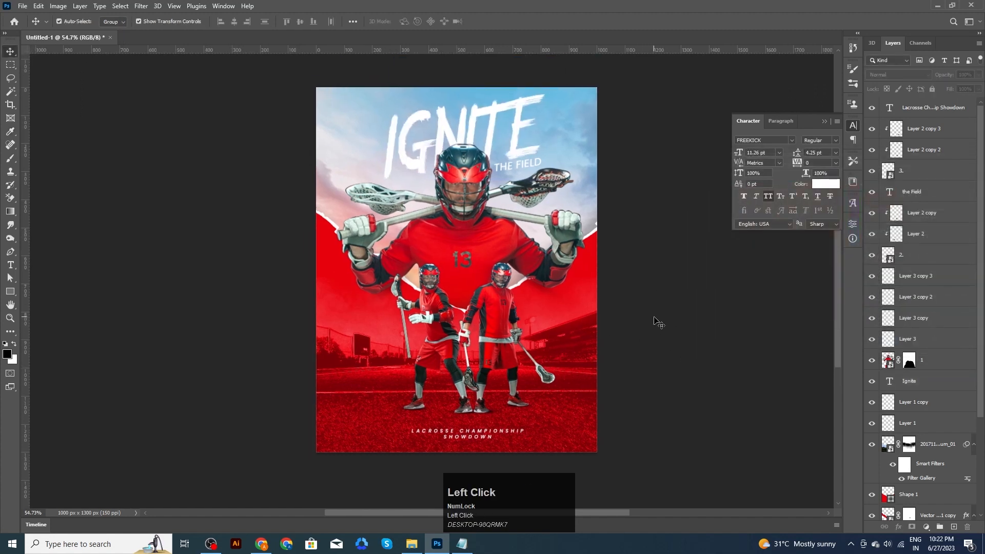
Centre the Lacrosse Championship Showdown text horizontally on the poster
click(482, 435)
key(ctrl+a)
key(ctrl+d)
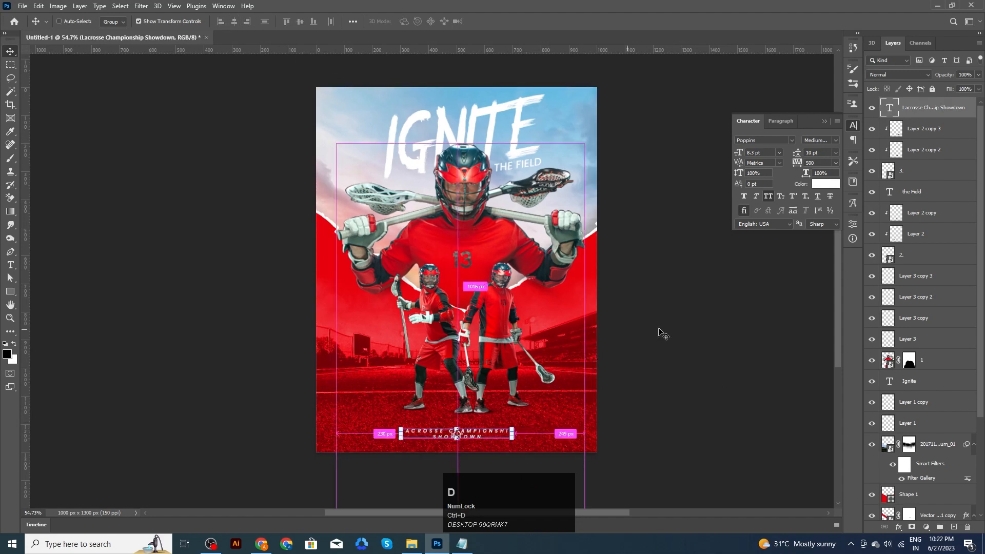
click(660, 334)
Select the player layers together with the torn paper and stadium layers and nudge them slightly to the left
drag(673, 337, 626, 329)
drag(645, 368, 206, 213)
key(Left)
key(Left)
key(Left)
key(Left)
key(Left)
key(Left)
key(Left)
key(Left)
key(Left)
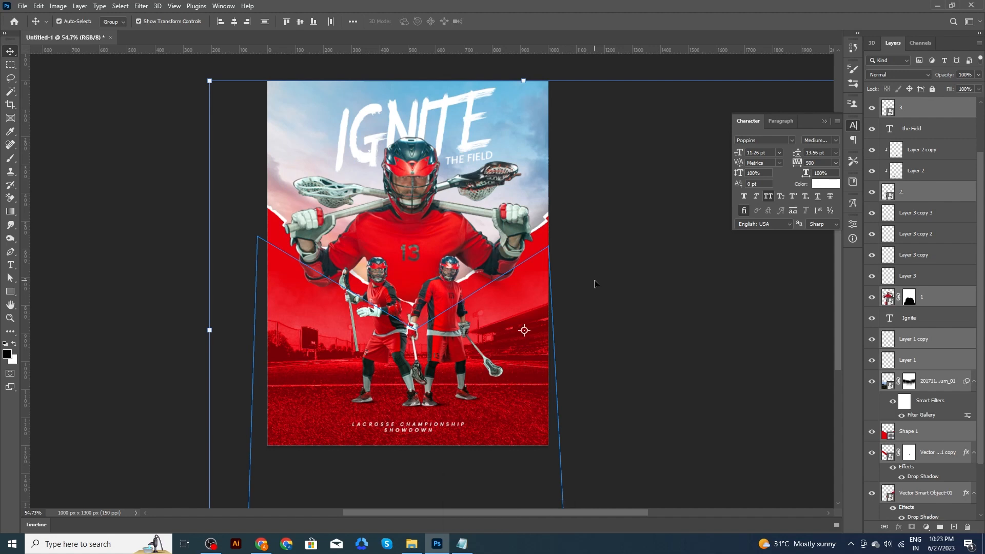
click(666, 337)
Select the two small players with their shading and shadow layers, nudge them slightly to the left and group them
click(462, 380)
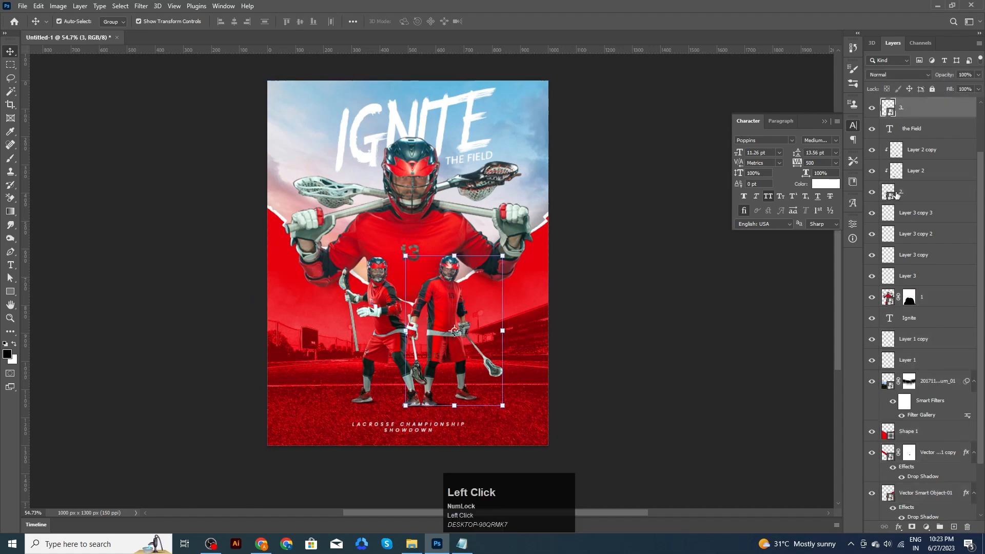
scroll(921, 191, up, 1)
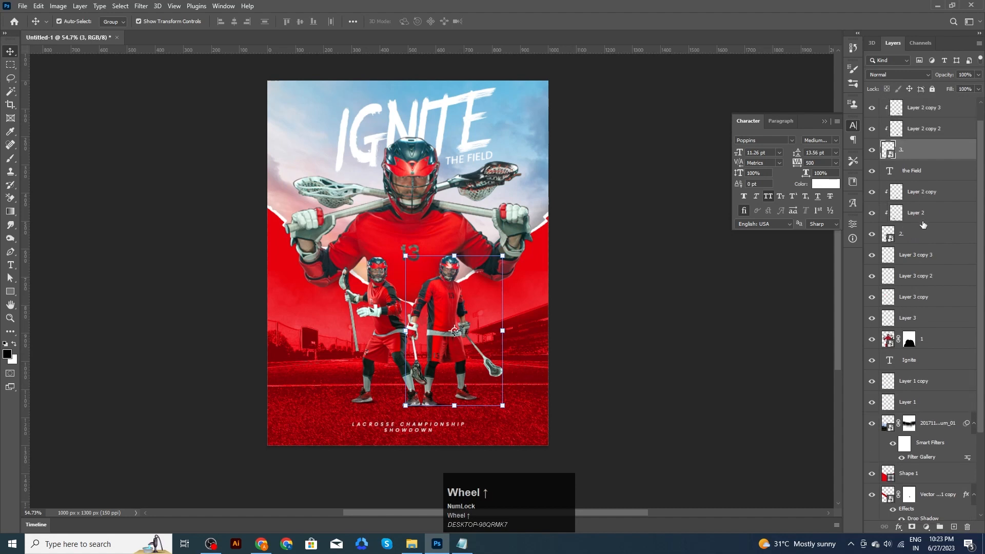
ctrl+click(937, 194)
ctrl+click(926, 212)
click(872, 236)
click(872, 236)
ctrl+click(915, 237)
ctrl+click(918, 257)
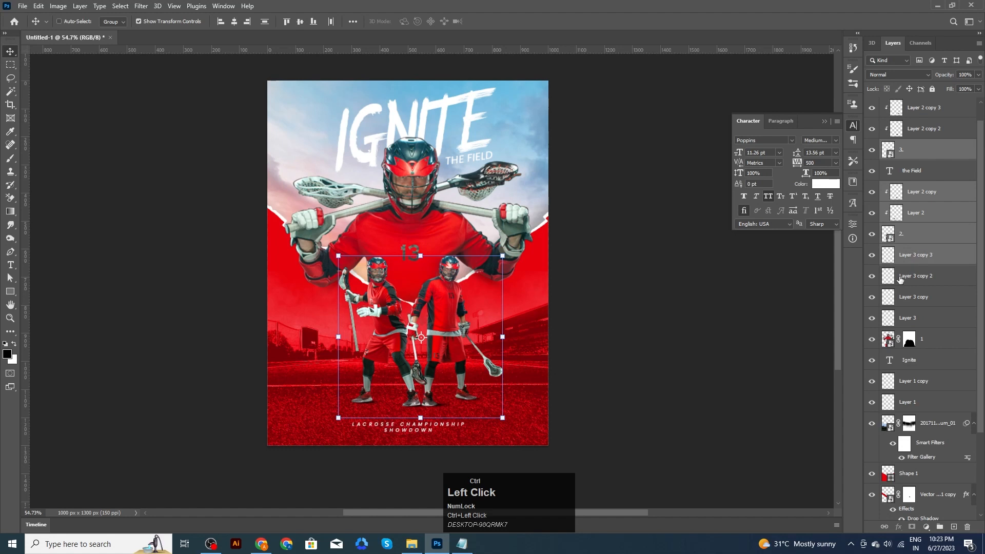
ctrl+click(900, 278)
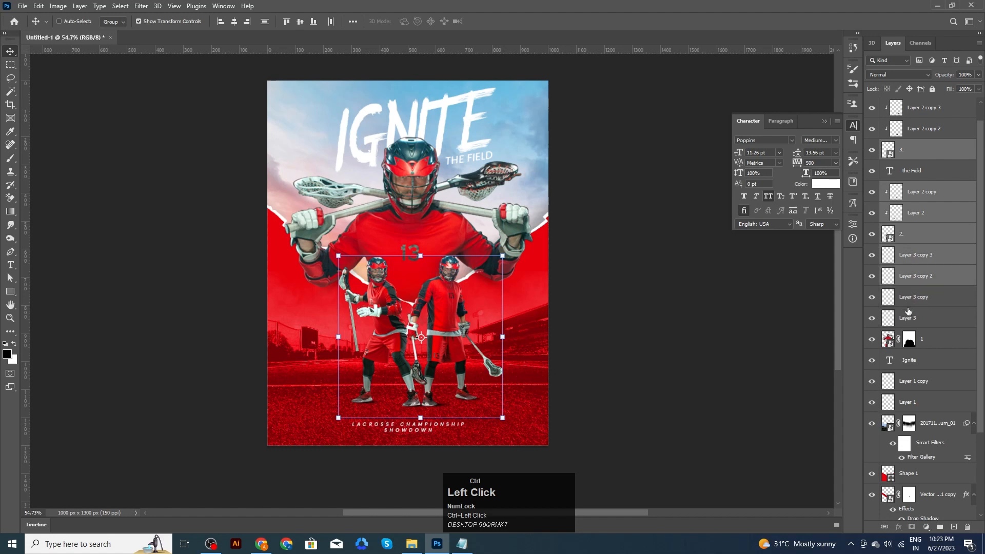
ctrl+click(908, 306)
ctrl+click(893, 319)
key(shift+Left)
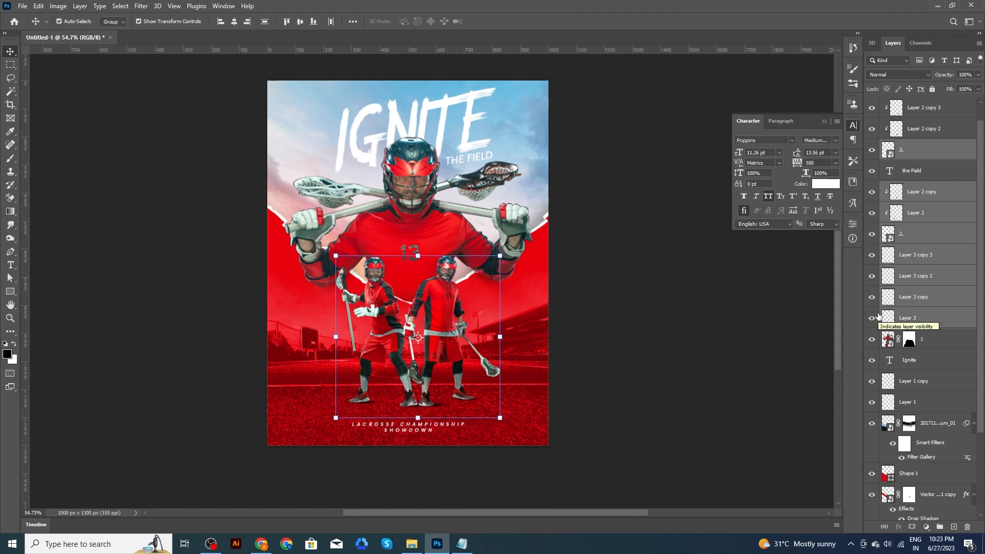
key(ctrl+g)
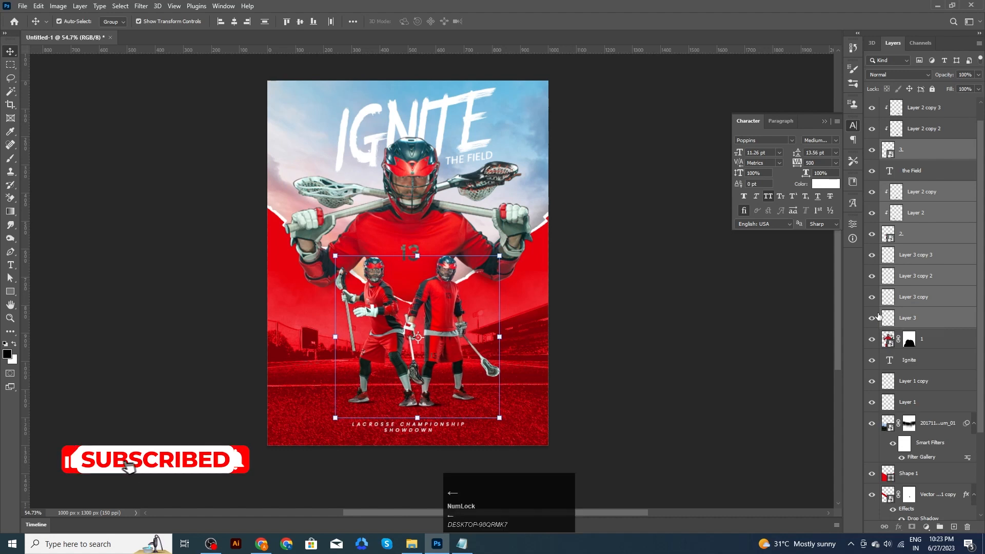
click(669, 365)
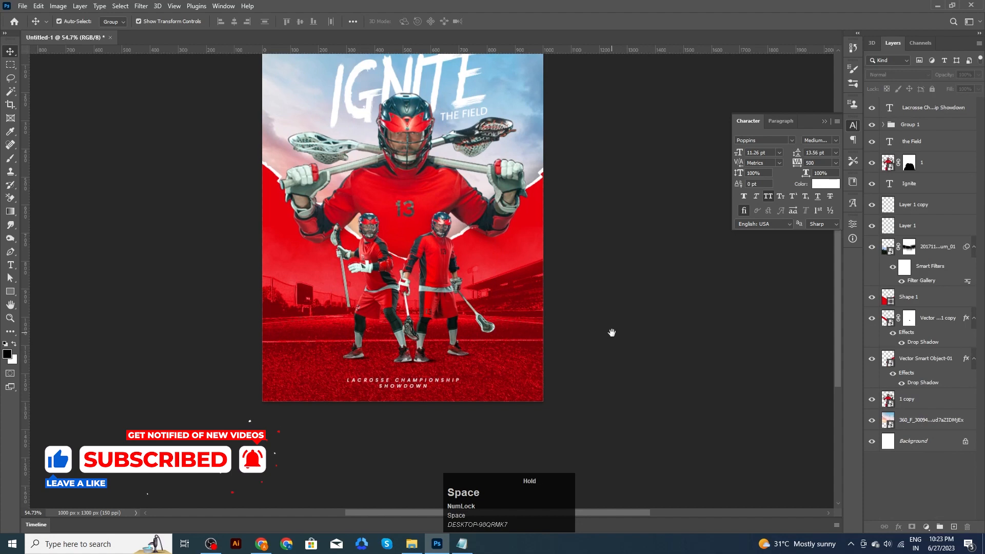
Stamp all visible layers into a new merged layer above the Lacrosse Championship Showdown text
alt+scroll(610, 332, down, 3)
drag(482, 172, 485, 217)
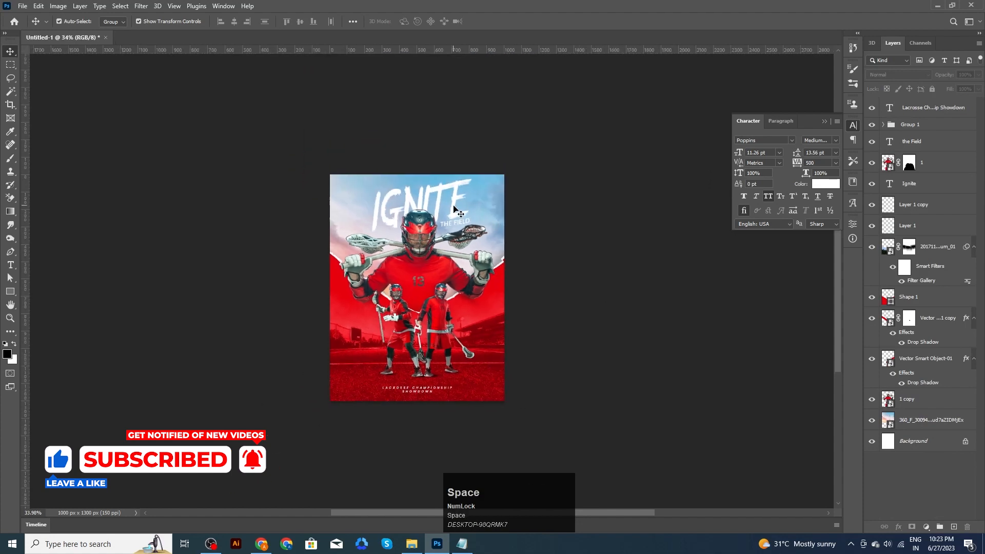
click(574, 220)
click(631, 249)
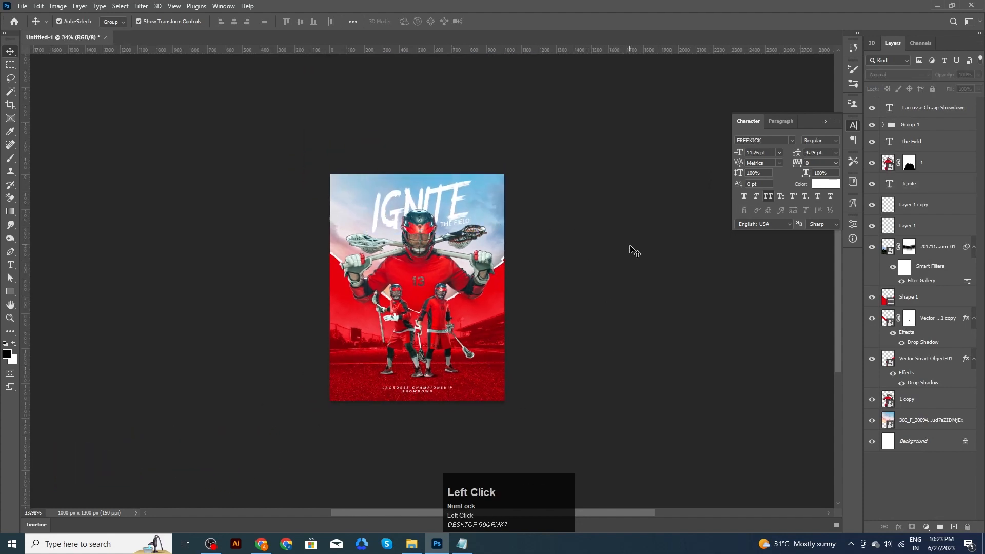
scroll(548, 245, up, 2)
drag(620, 333, 628, 266)
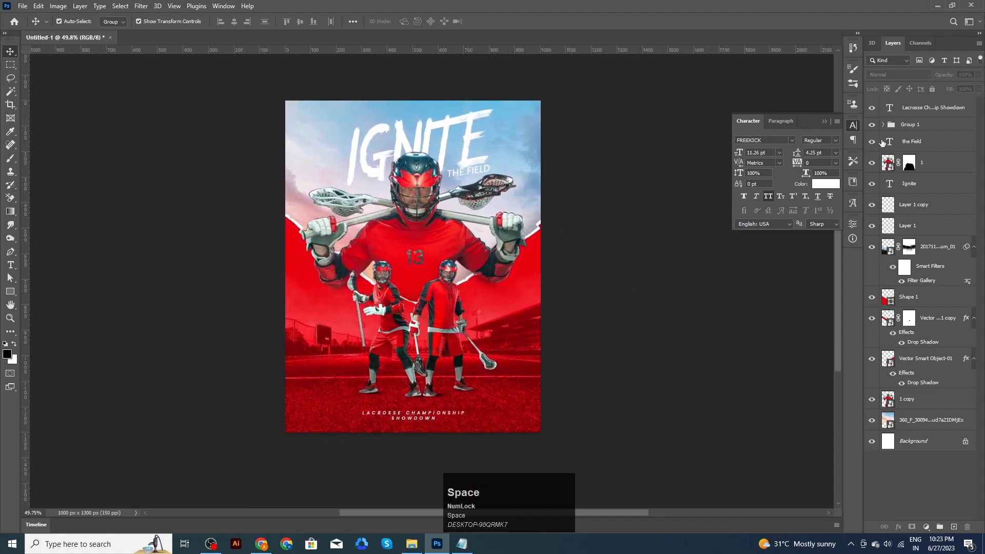
click(929, 111)
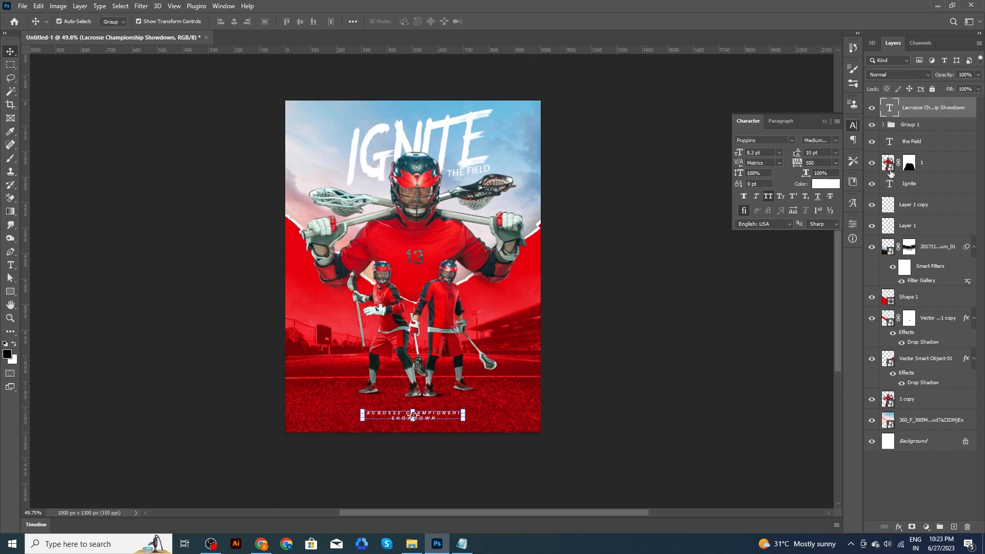
key(ctrl+shift+alt+e)
click(609, 280)
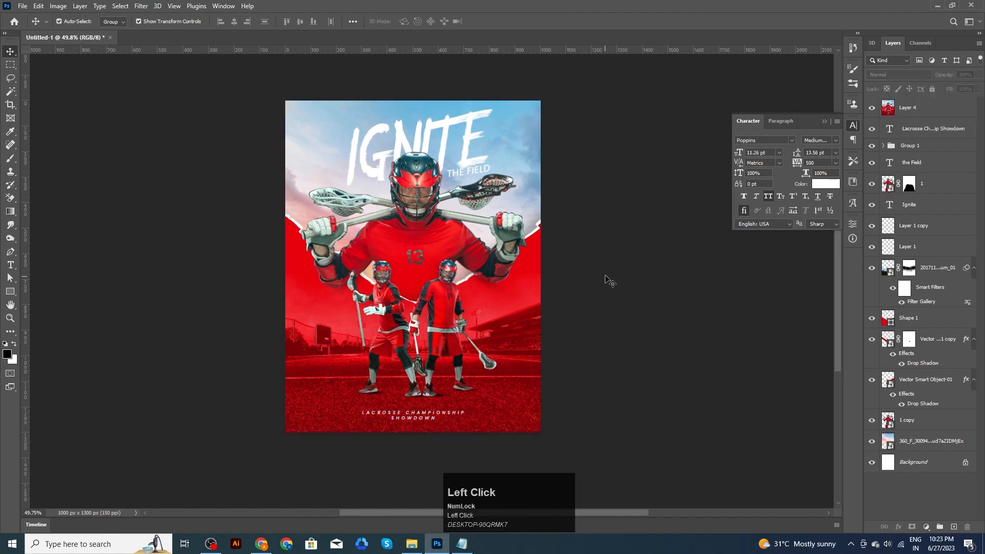
Start the Camera Raw filter on the merged poster layer and set Sharpening to 150
click(913, 109)
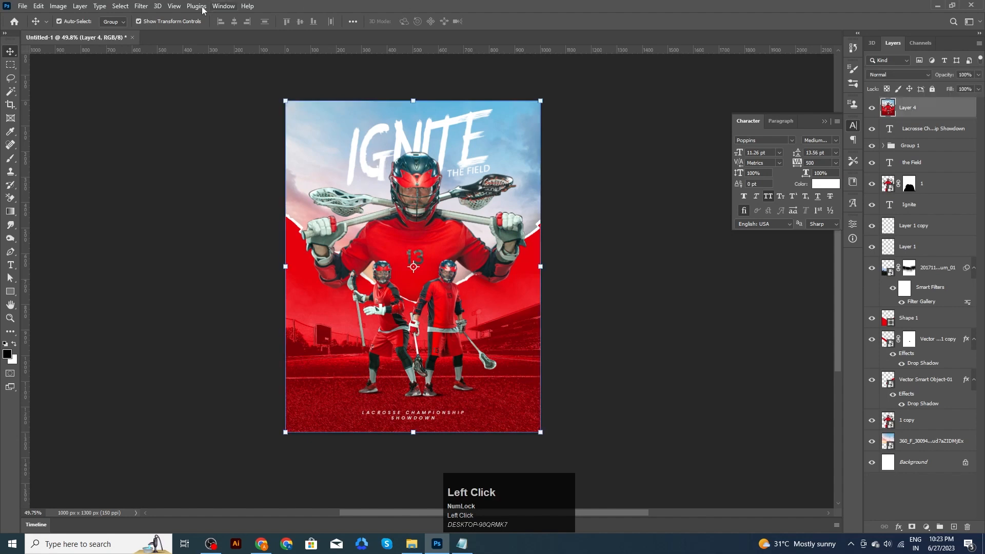
click(140, 6)
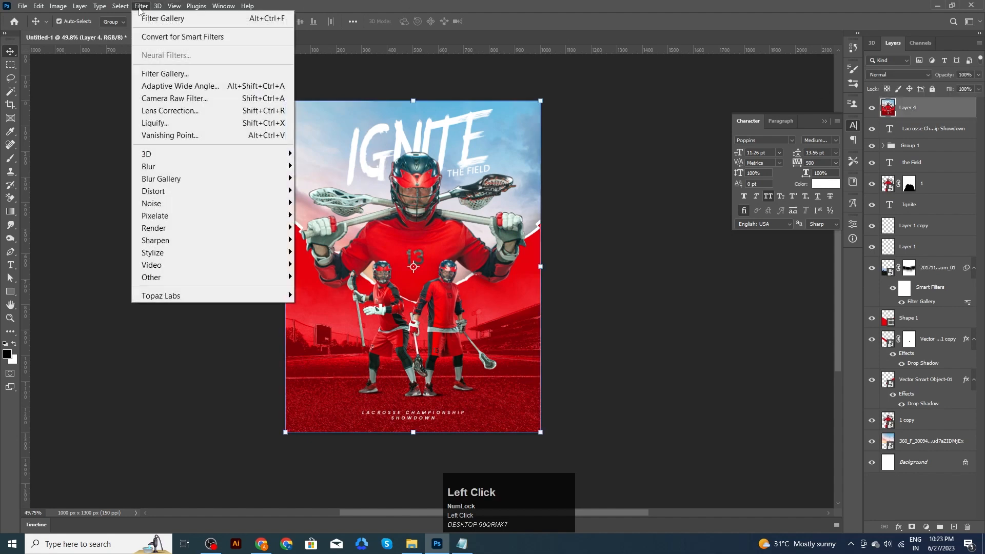
click(163, 99)
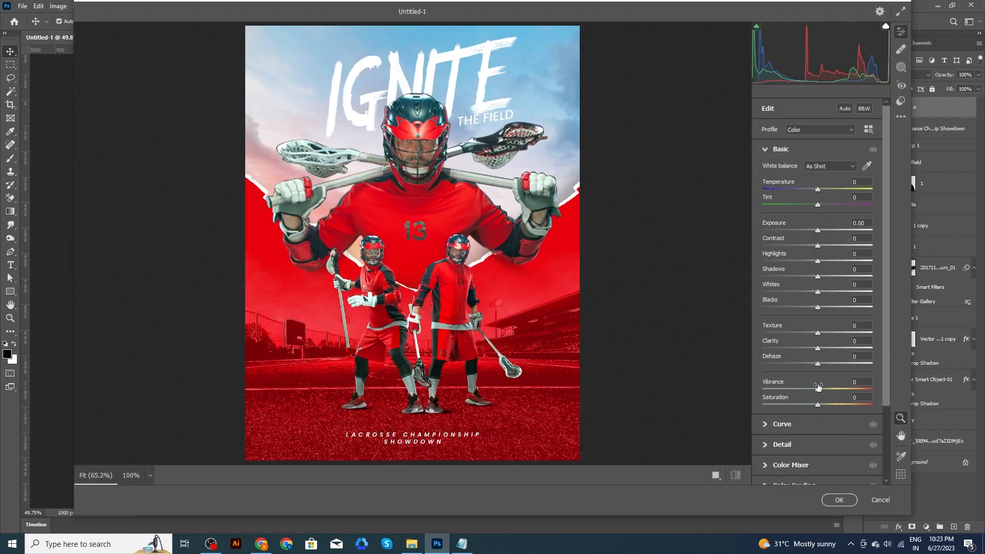
scroll(819, 387, down, 3)
click(768, 354)
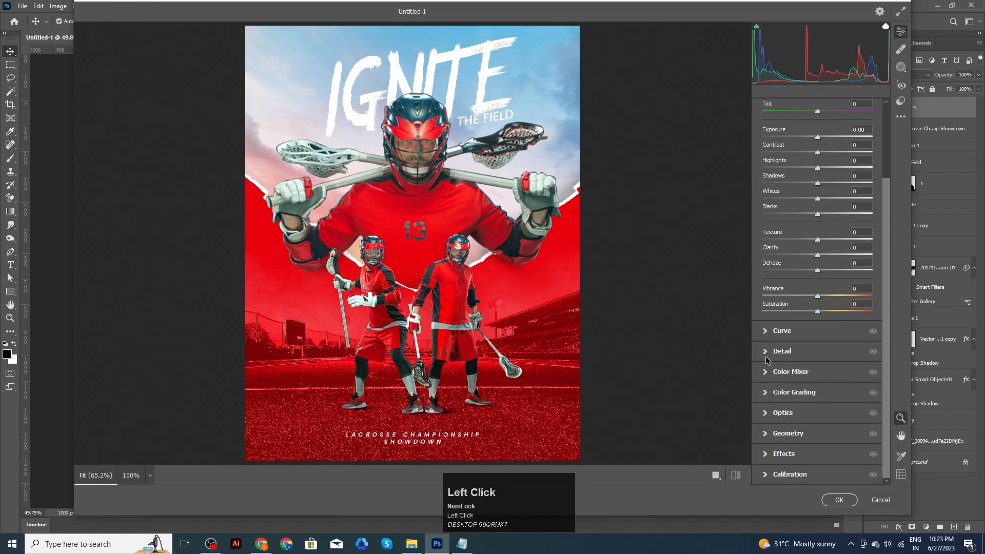
drag(763, 215, 878, 226)
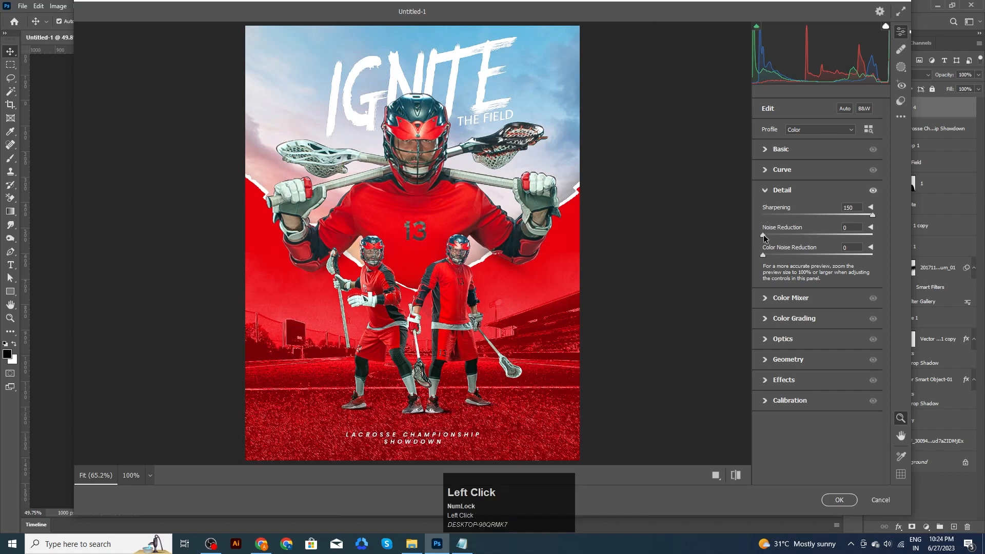
Set Texture to +43, Clarity to +39 and Contrast to -43, and apply the Camera Raw filter
click(770, 150)
drag(818, 333, 840, 348)
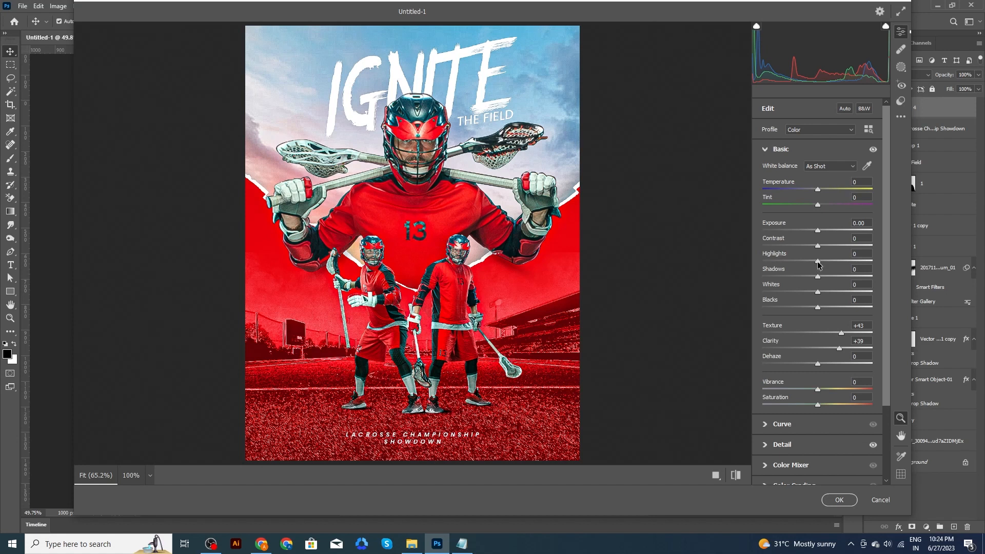
drag(818, 246, 794, 247)
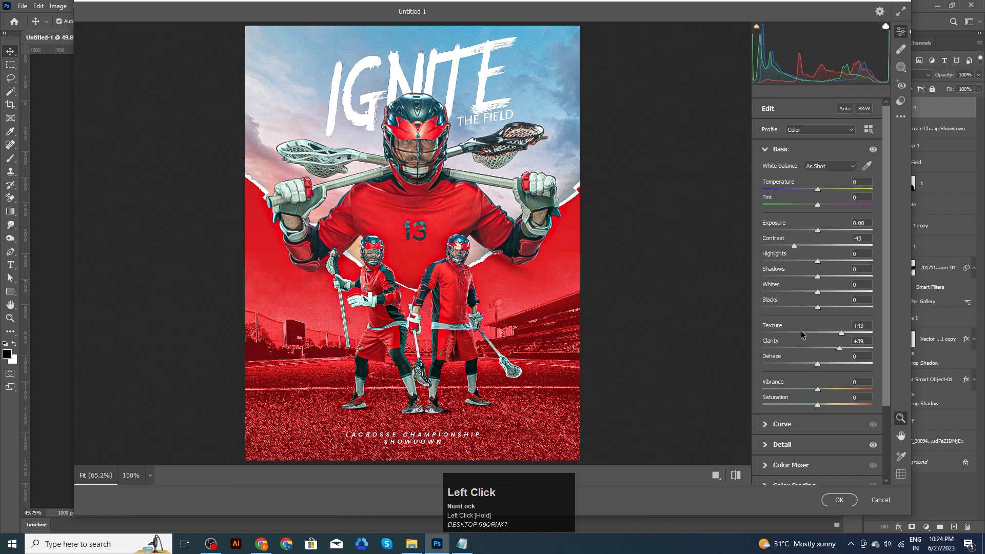
click(839, 500)
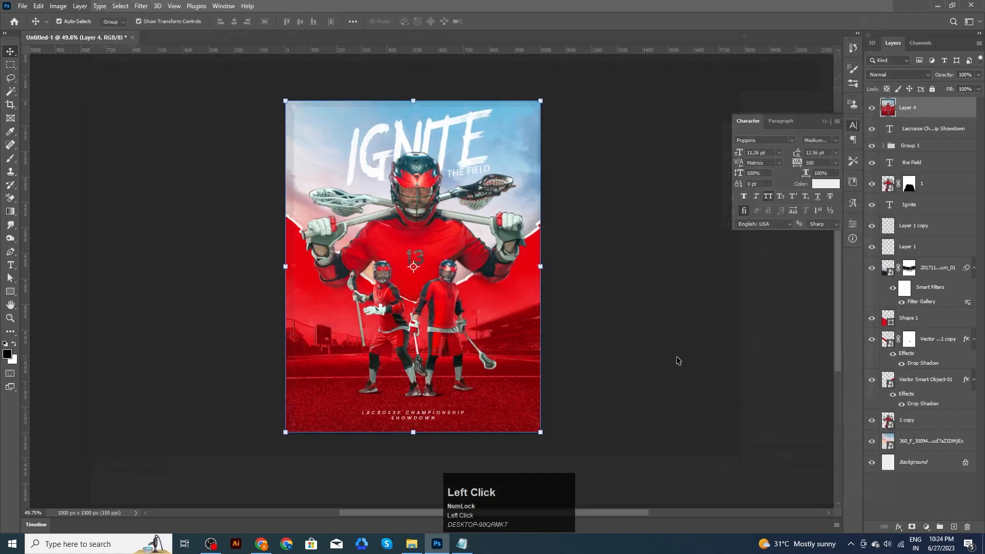
Compare the whole poster with and without the filtered merged layer
alt+scroll(617, 279, down, 4)
click(605, 275)
alt+scroll(452, 229, up, 4)
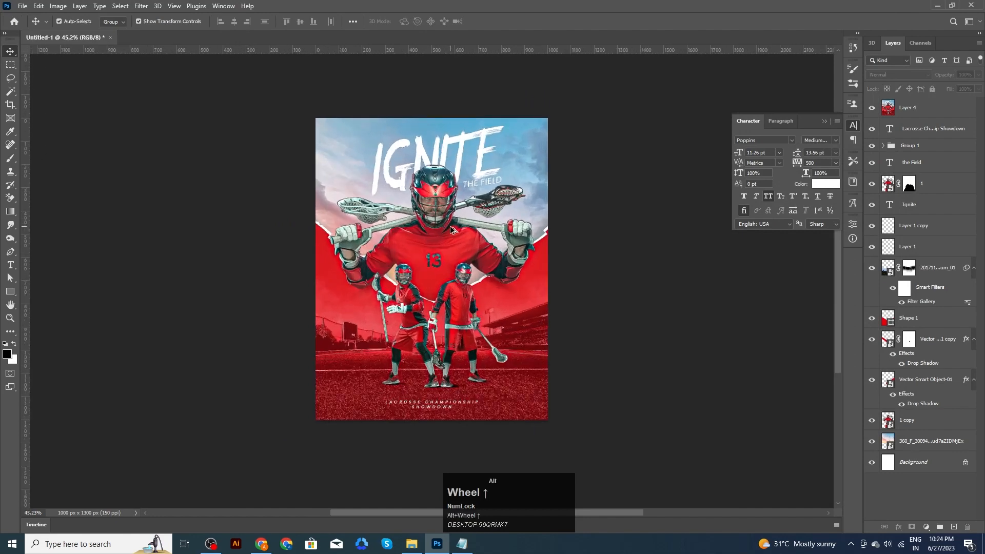
click(872, 108)
click(873, 108)
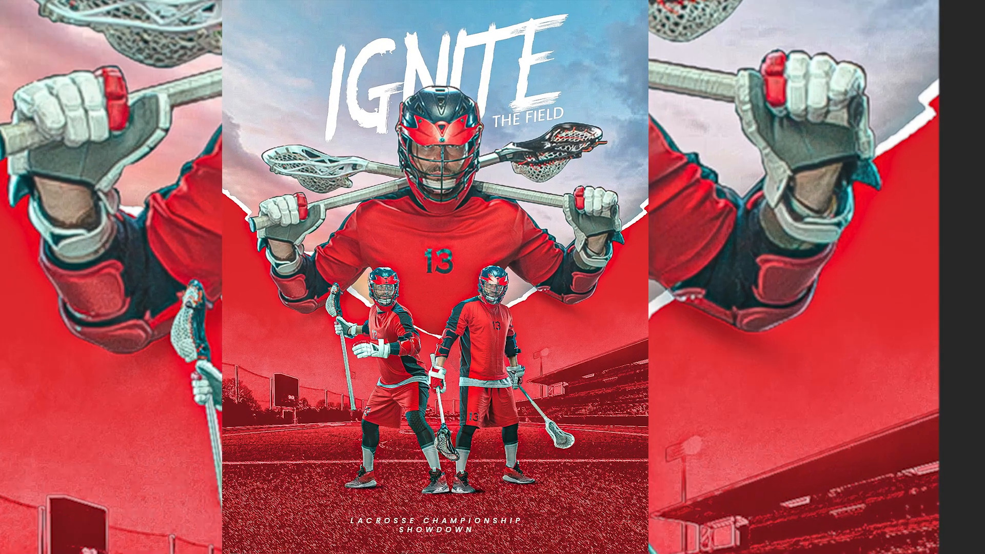